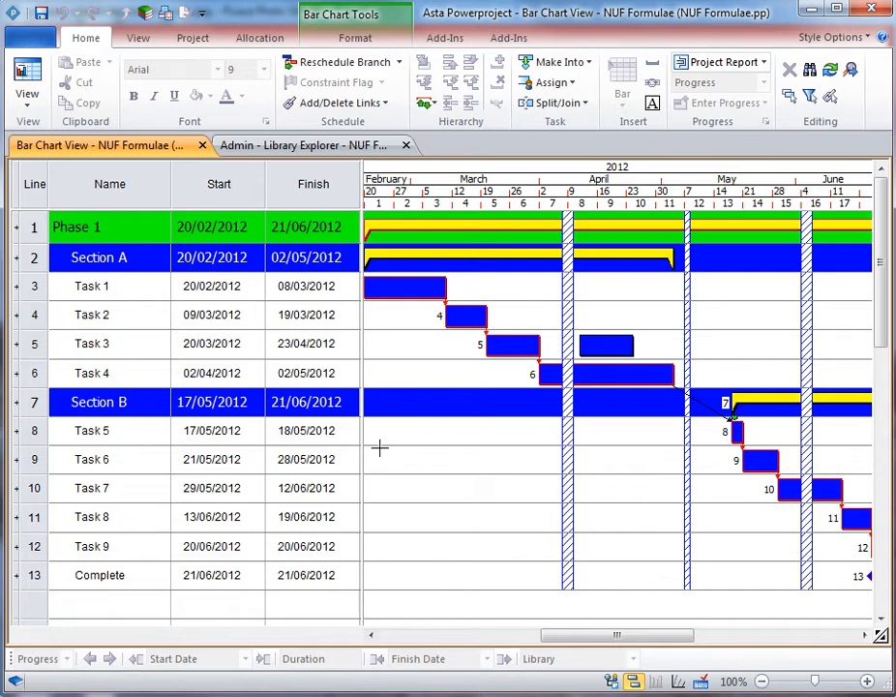
# Add a new formula category named Training in the Library Explorer.
pyautogui.click(295, 144)
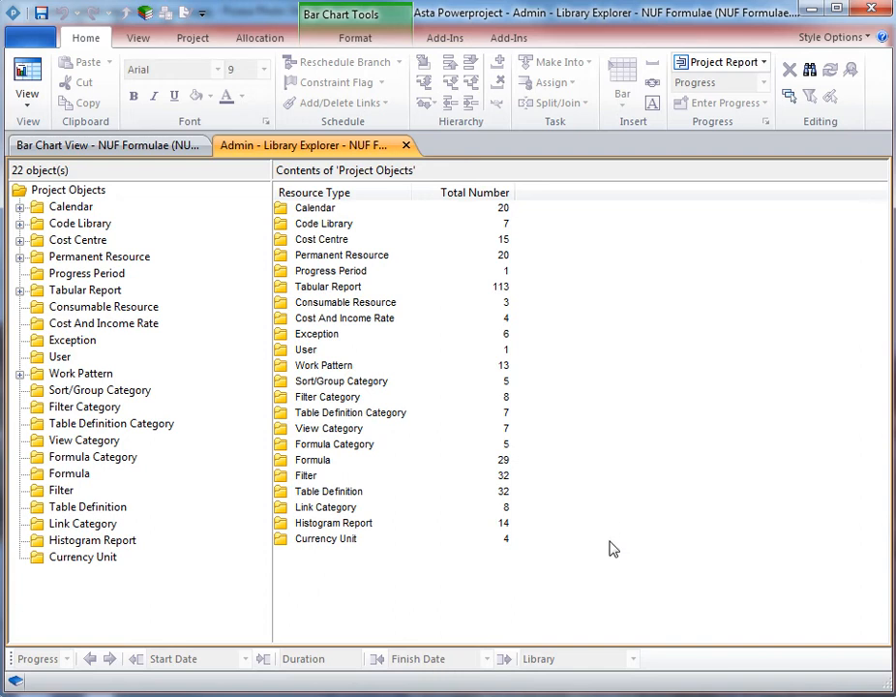
pyautogui.doubleClick(280, 448)
pyautogui.click(305, 289)
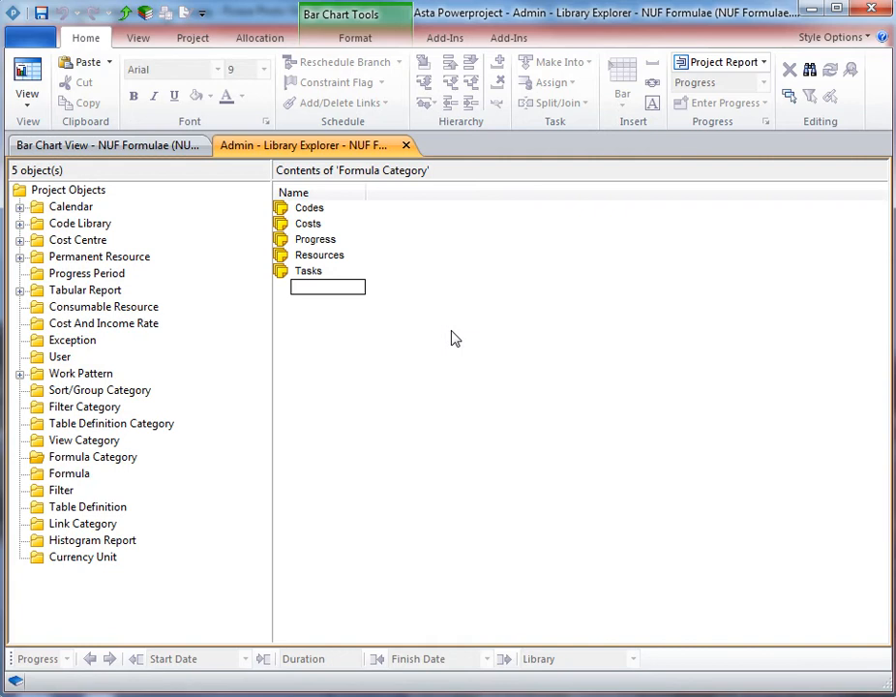
pyautogui.write('Training')
pyautogui.press('Return')
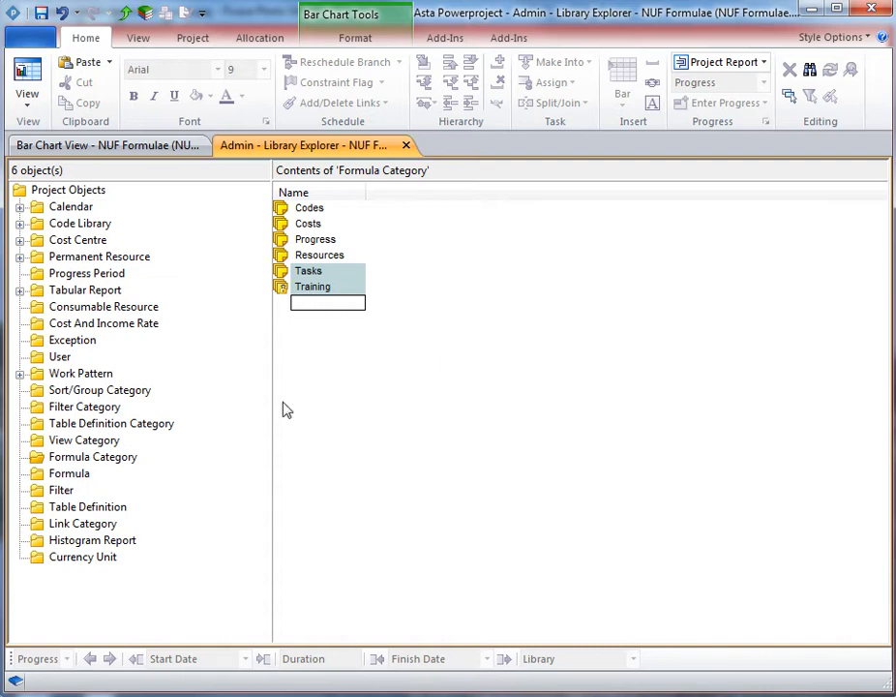
# Create a new formula named Fixed Name Column at the end of the Formula library.
pyautogui.click(54, 475)
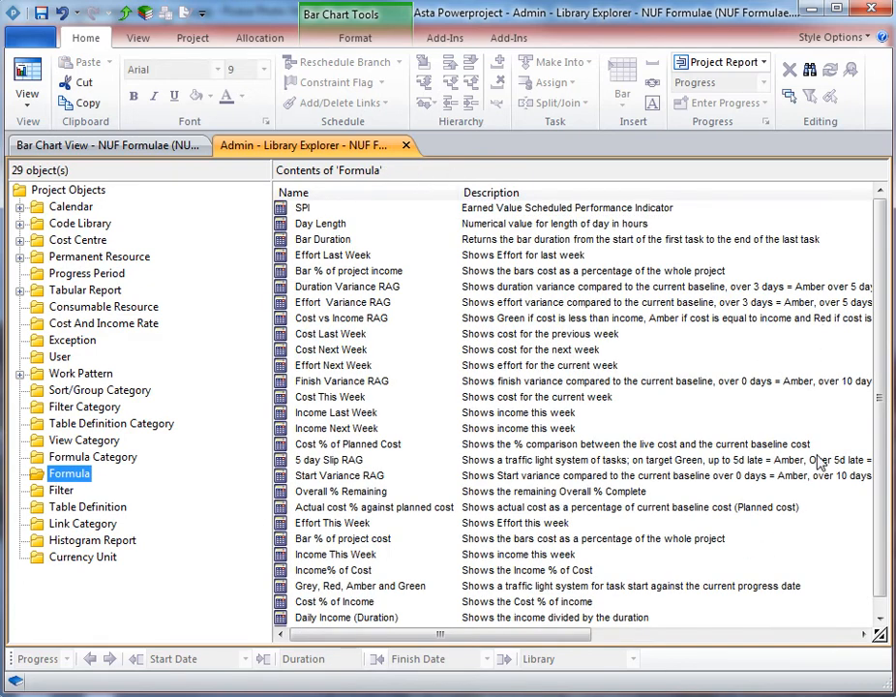
pyautogui.moveTo(883, 463); pyautogui.dragTo(883, 491)
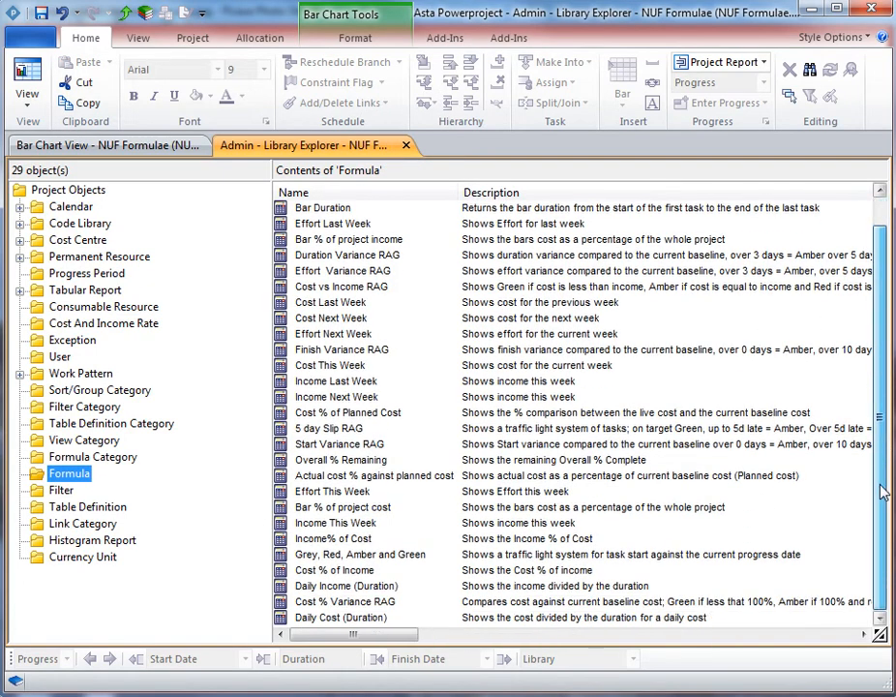
pyautogui.click(880, 618)
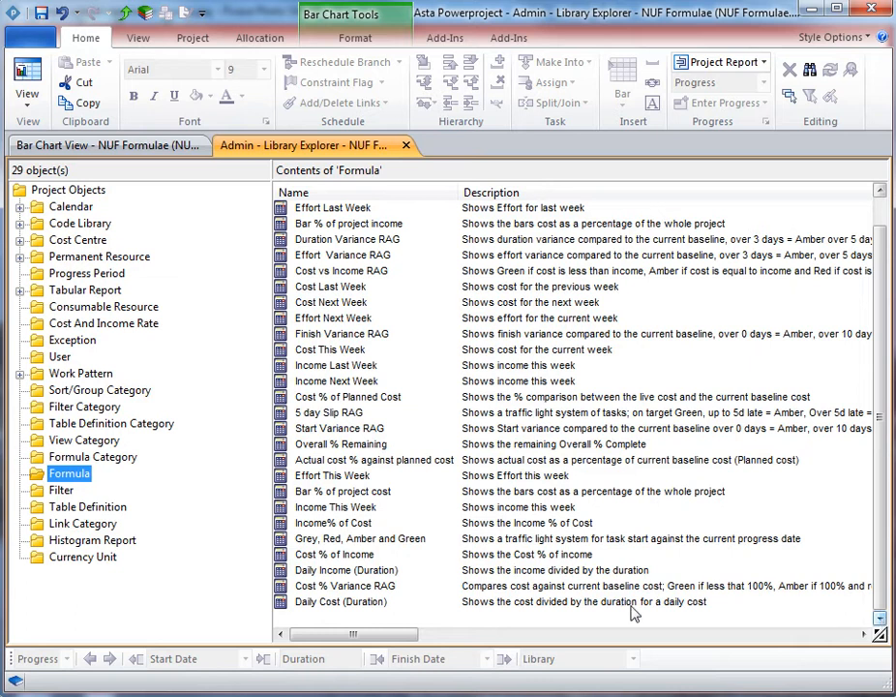
pyautogui.click(333, 615)
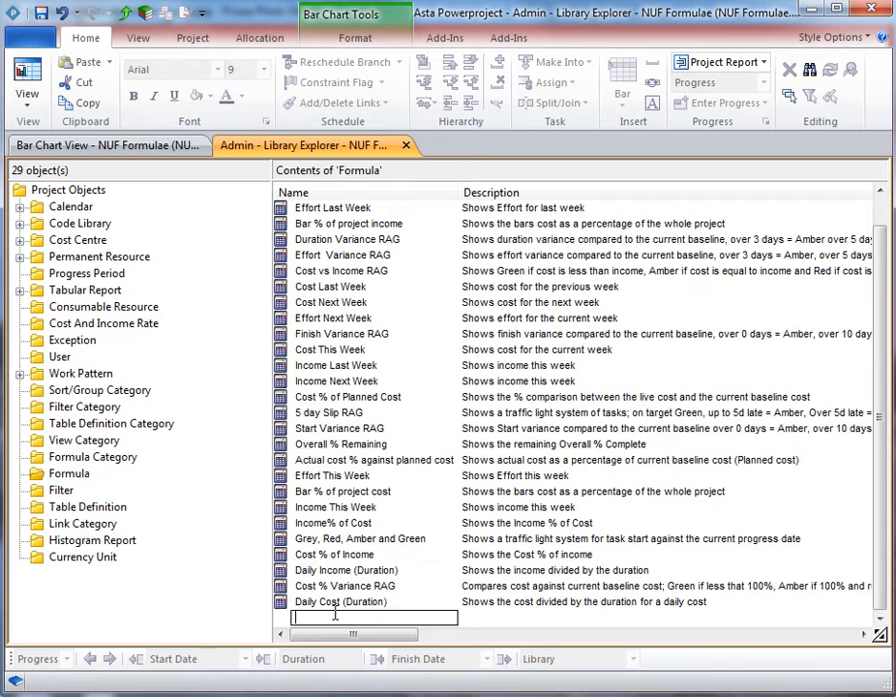
pyautogui.write('F')
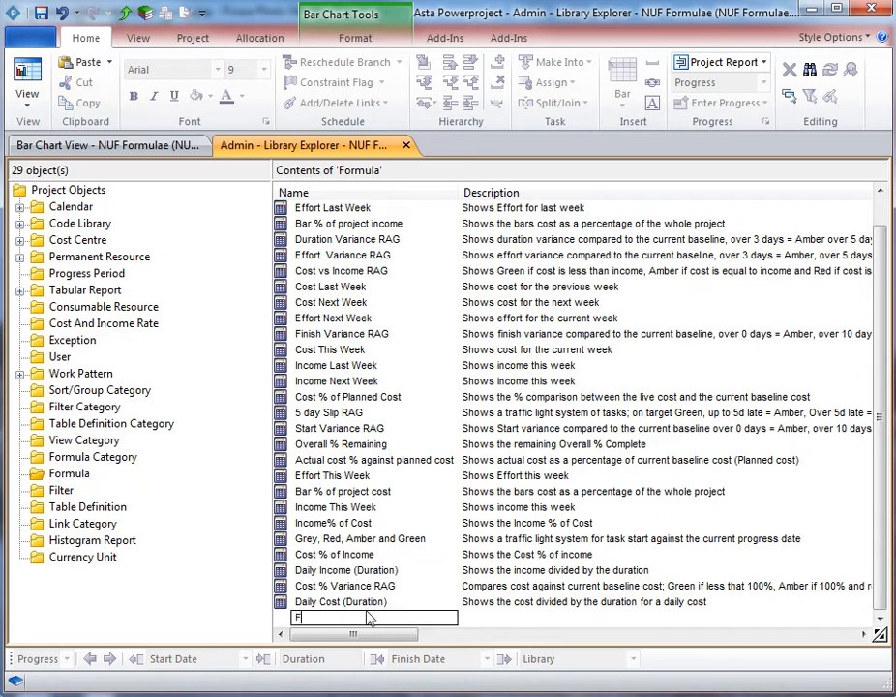
pyautogui.write('ixed Name Column')
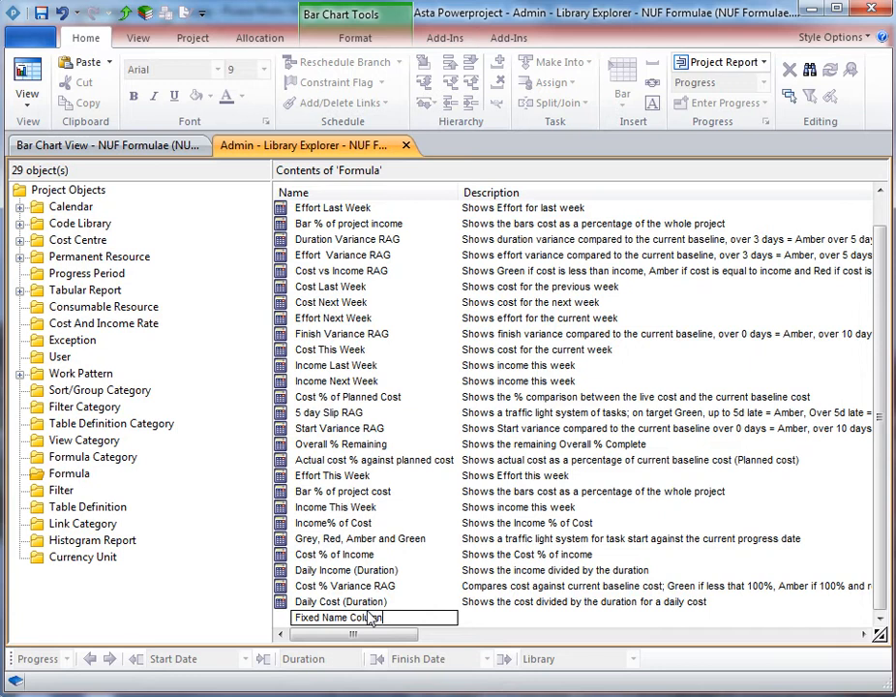
pyautogui.click(467, 617)
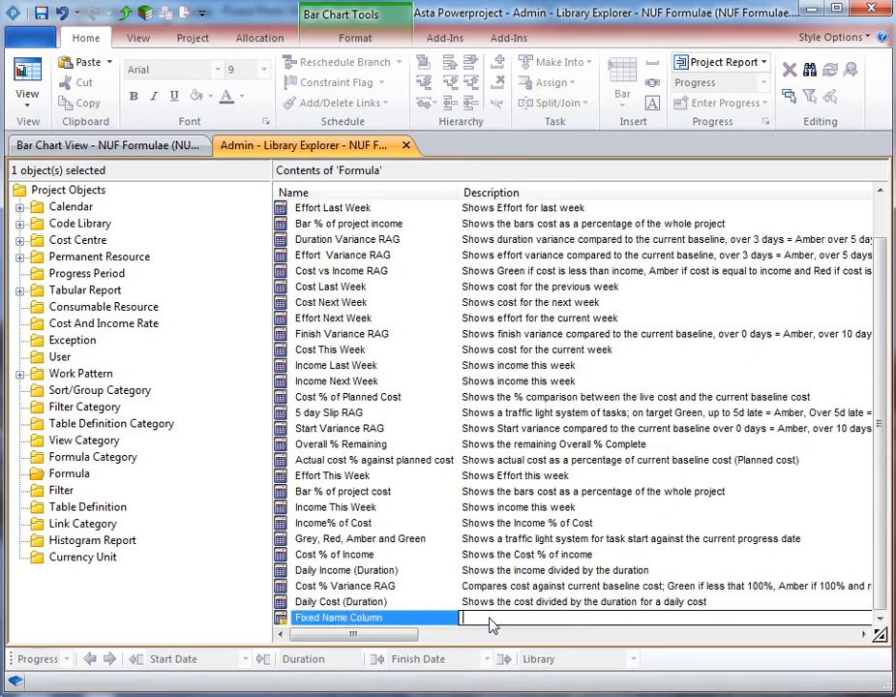
# Assign the Fixed Name Column formula to the Training category and describe it as "Provides a fixed name column".
pyautogui.rightClick(281, 617)
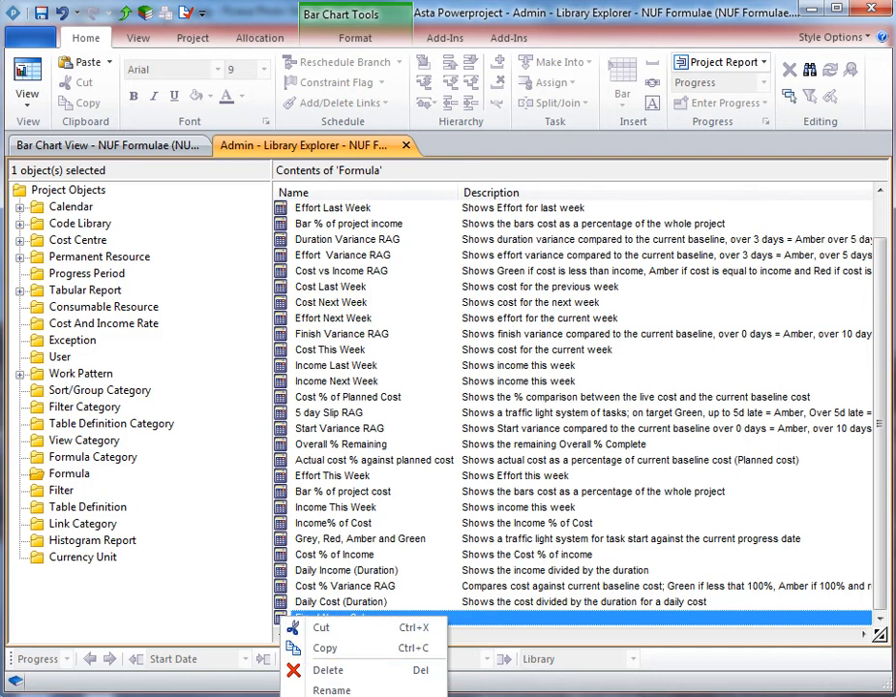
pyautogui.click(339, 695)
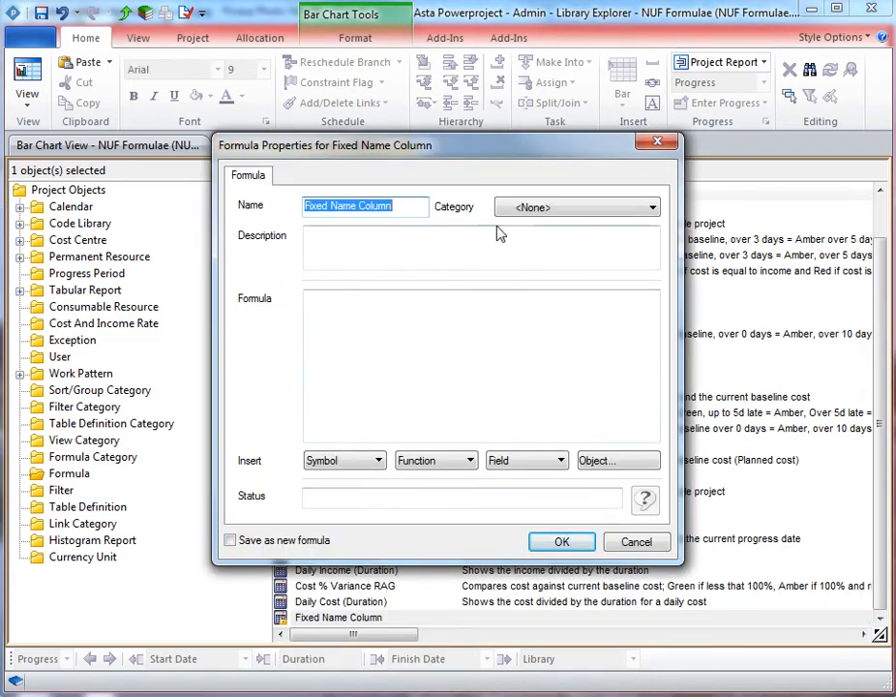
pyautogui.click(575, 215)
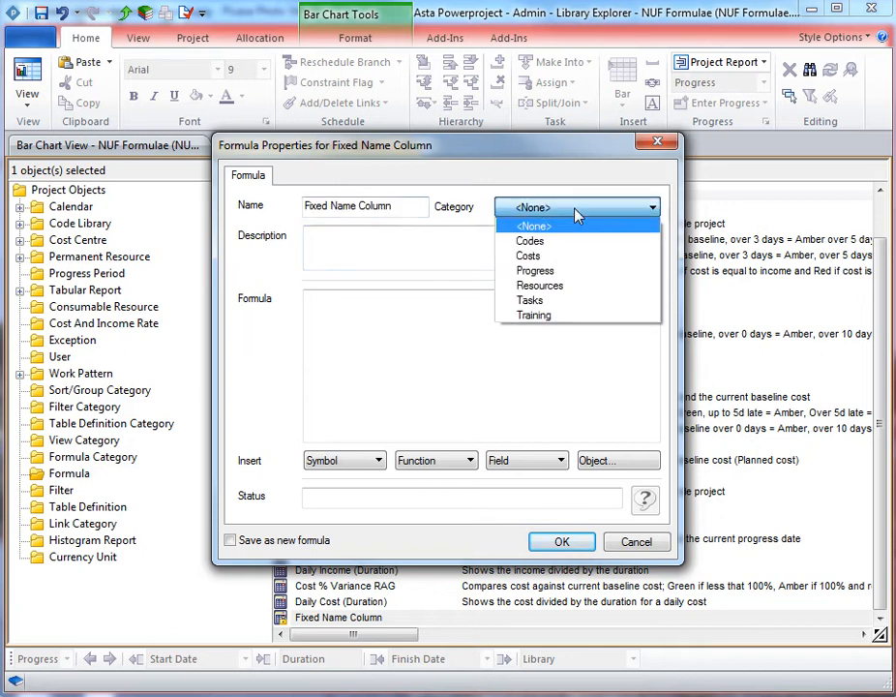
pyautogui.click(569, 317)
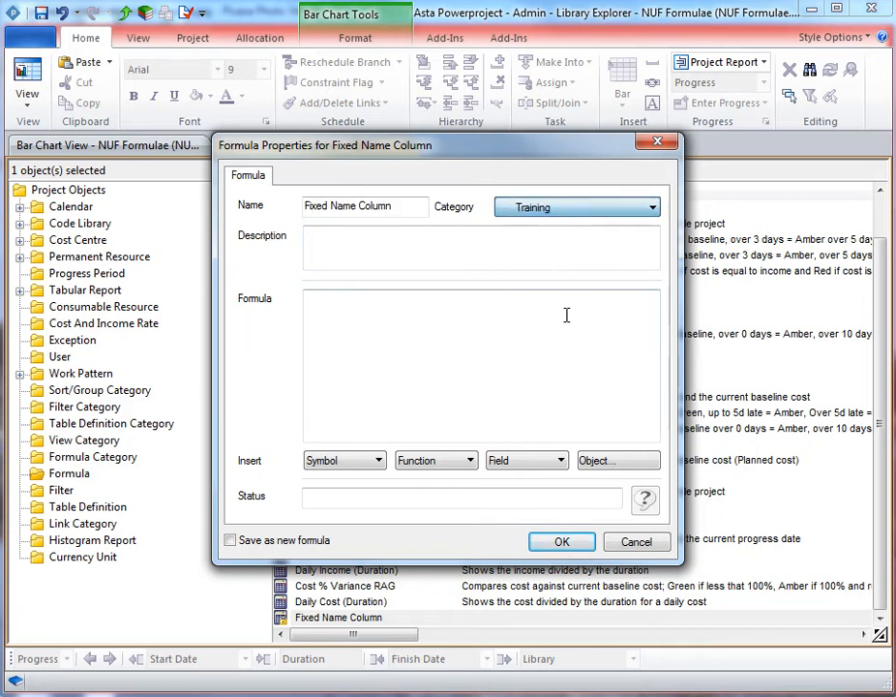
pyautogui.click(490, 242)
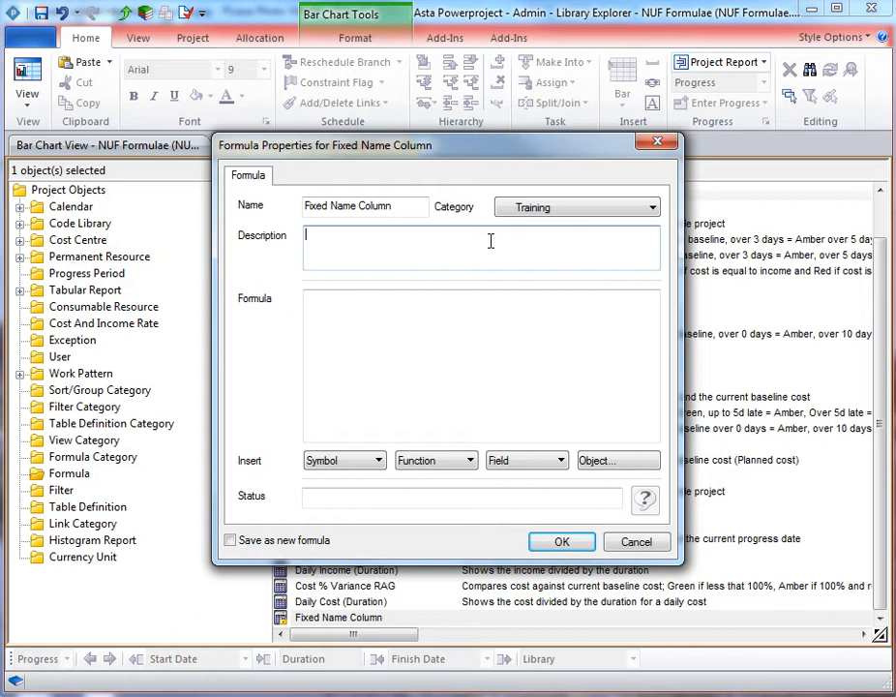
pyautogui.write('Provides a fixed name column')
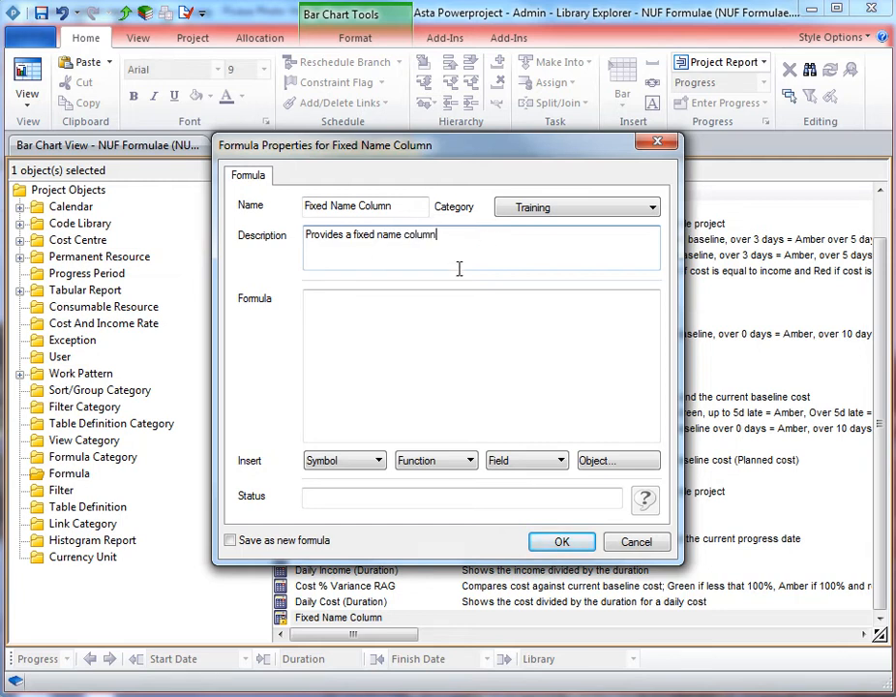
# Try entering the field names Name, start and cost directly as the formula text, and clear the formula.
pyautogui.click(408, 300)
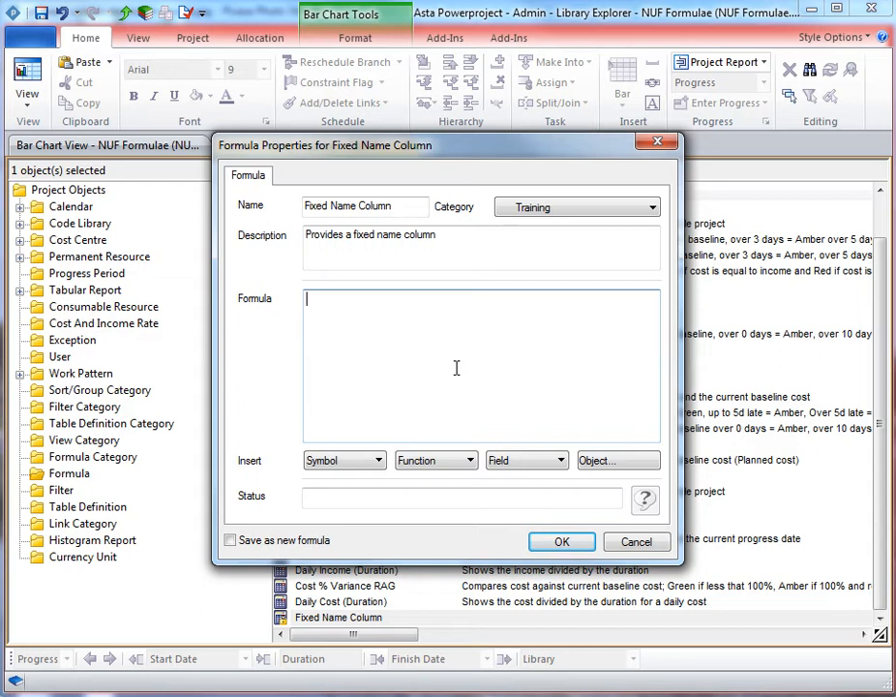
pyautogui.write('Name')
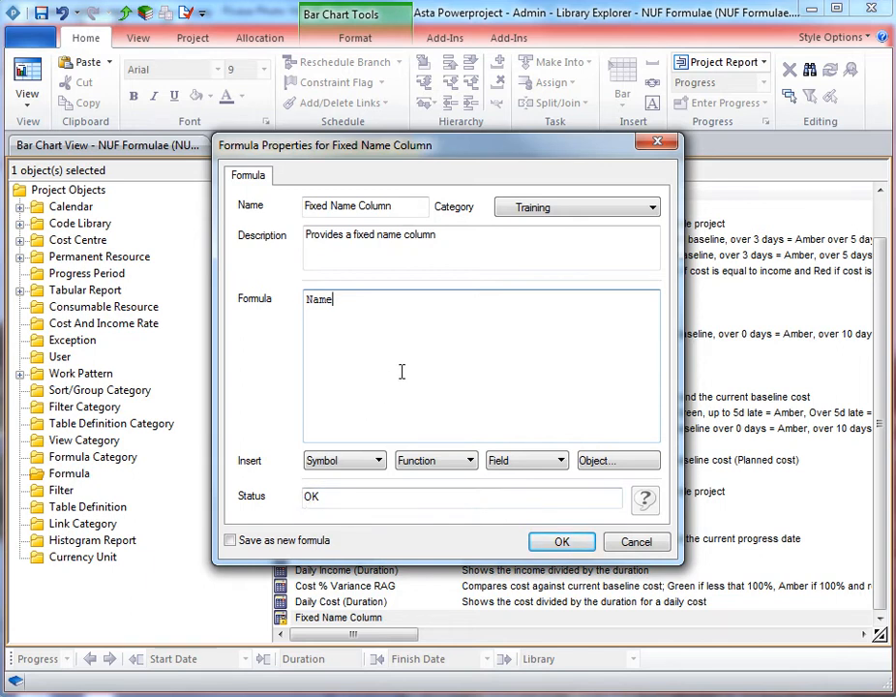
pyautogui.press('BackSpace')
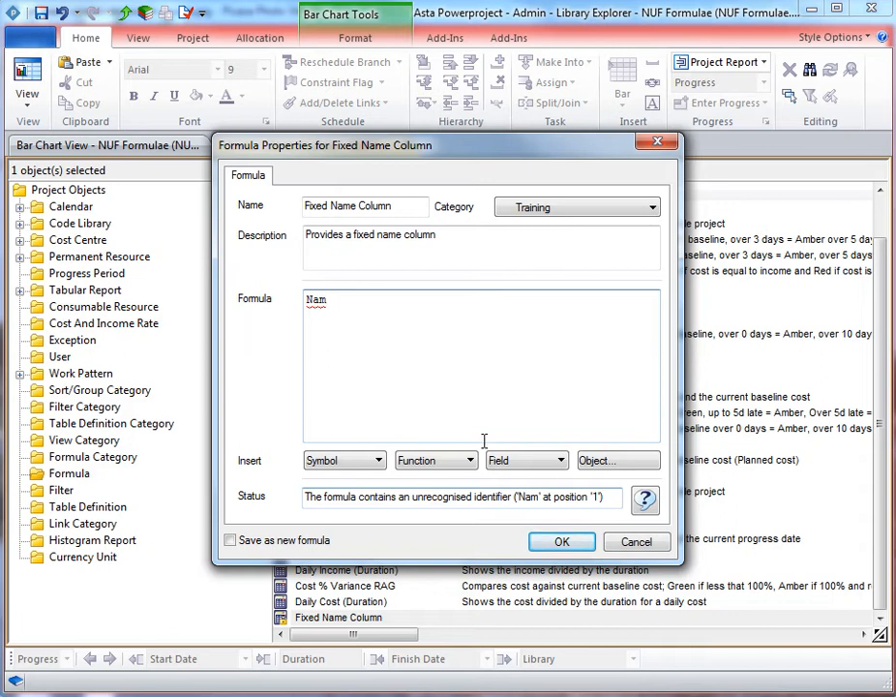
pyautogui.write('e')
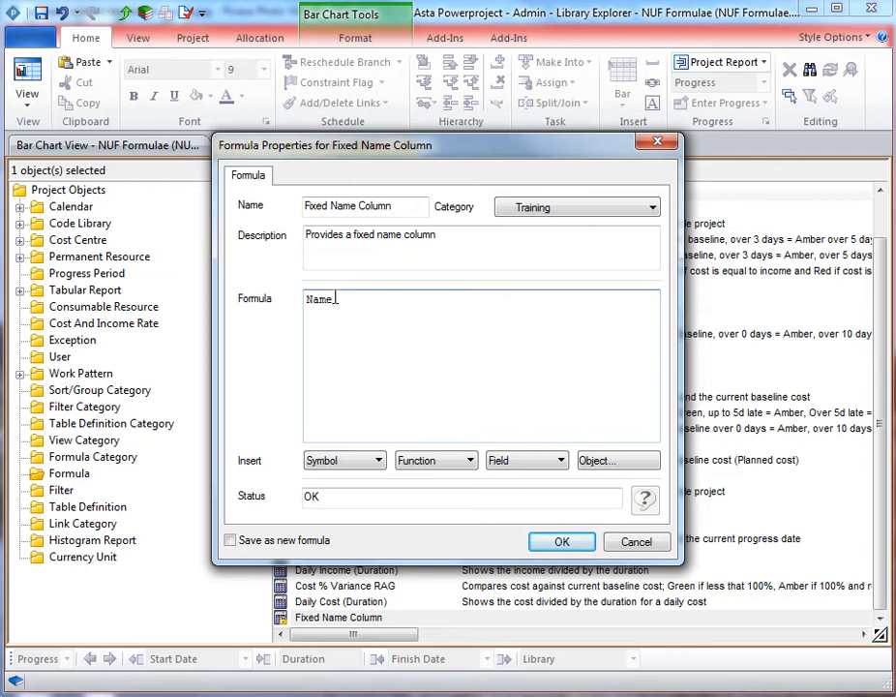
pyautogui.moveTo(336, 299); pyautogui.dragTo(305, 299)
pyautogui.write('start')
pyautogui.moveTo(350, 300); pyautogui.dragTo(286, 303)
pyautogui.write('cost')
pyautogui.moveTo(356, 298); pyautogui.dragTo(306, 300)
pyautogui.press('BackSpace')
# Insert the Name identification field into the formula, using the Default Object and Default Project/Baseline.
pyautogui.click(524, 466)
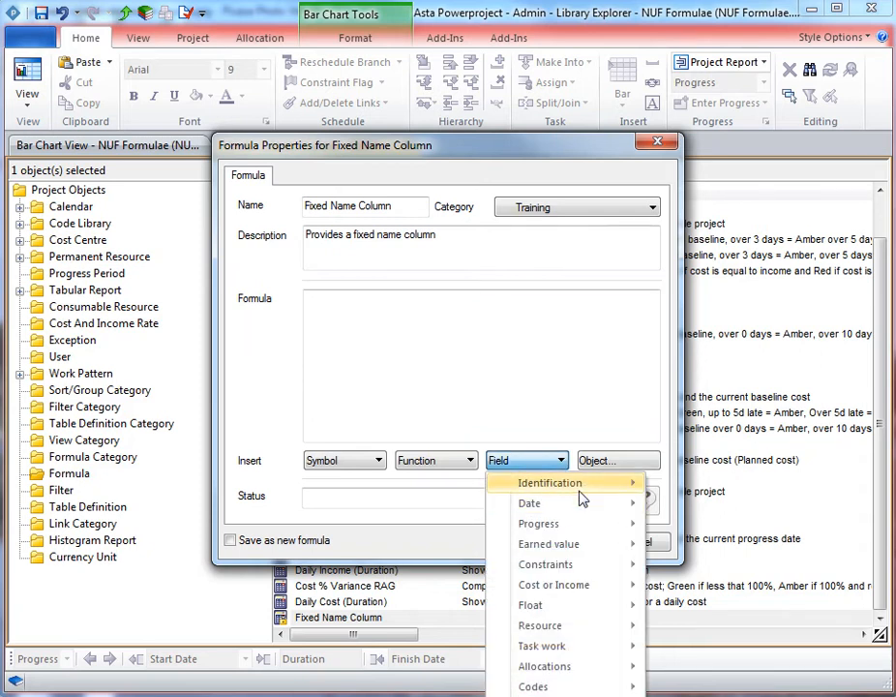
pyautogui.moveTo(581, 489)
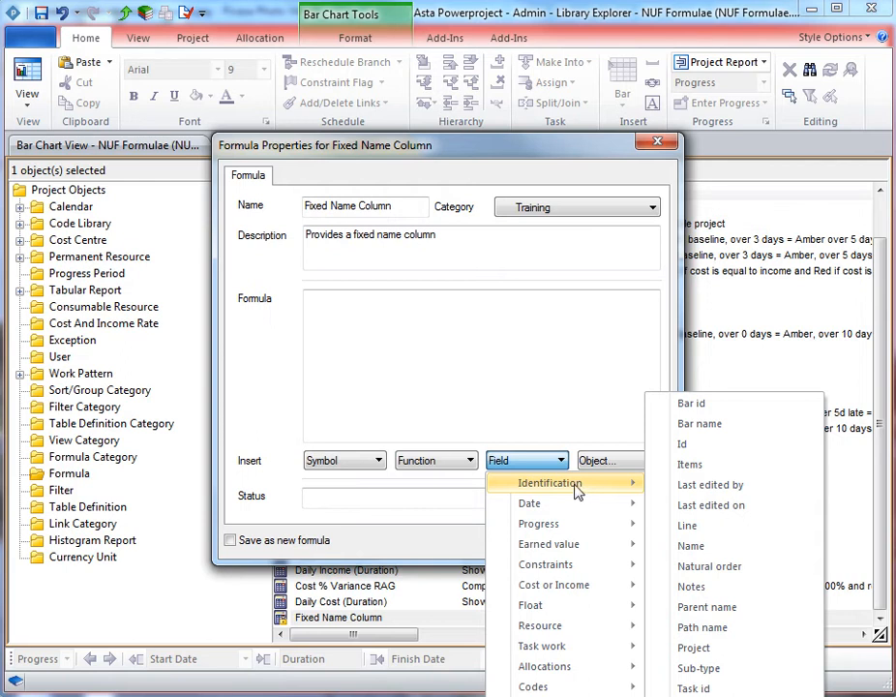
pyautogui.click(693, 547)
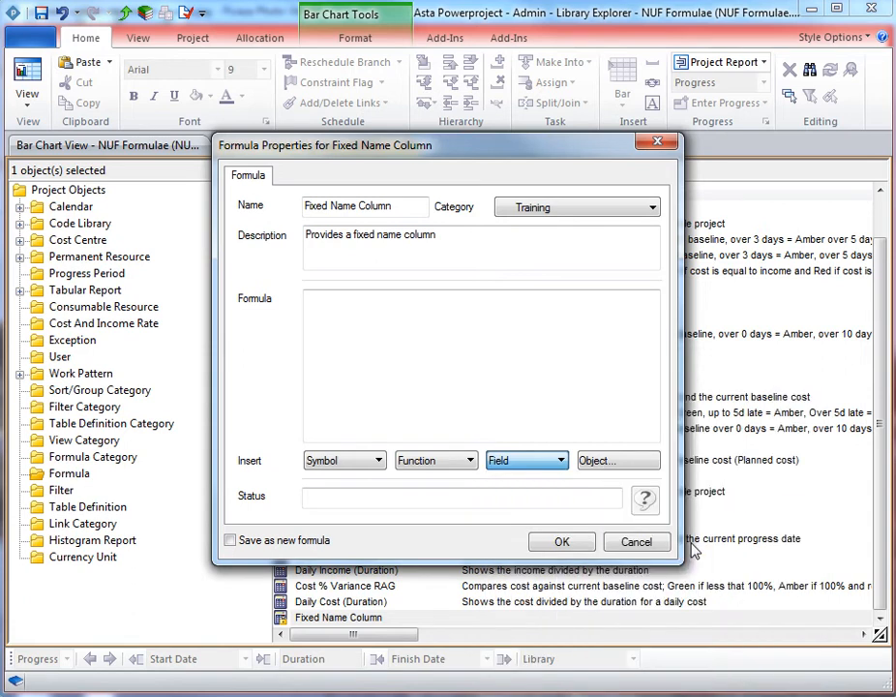
pyautogui.moveTo(448, 90)
pyautogui.mouseDown()
pyautogui.moveTo(451, 83)
pyautogui.moveTo(499, 95)
pyautogui.moveTo(451, 101)
pyautogui.moveTo(452, 110)
pyautogui.mouseUp()
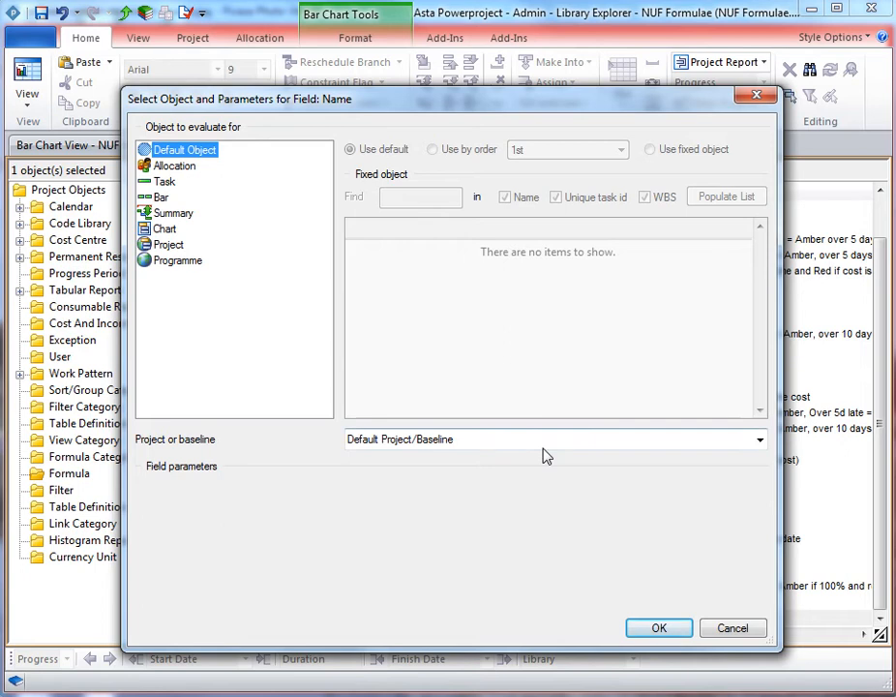
pyautogui.click(658, 629)
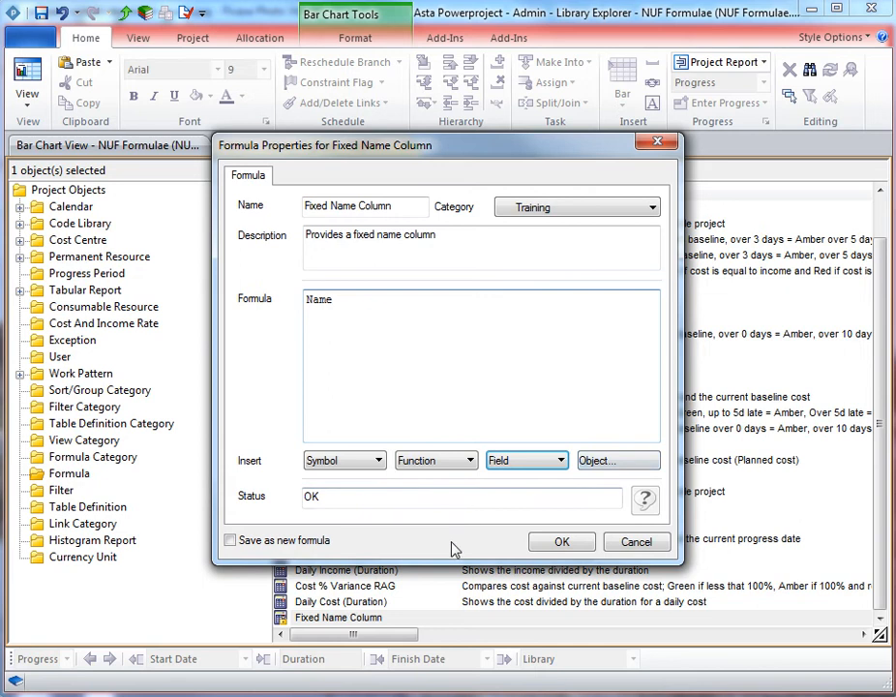
# Examine the symbols and variable dates available for formulas, and the mathematical, conditional and date functions.
pyautogui.click(380, 463)
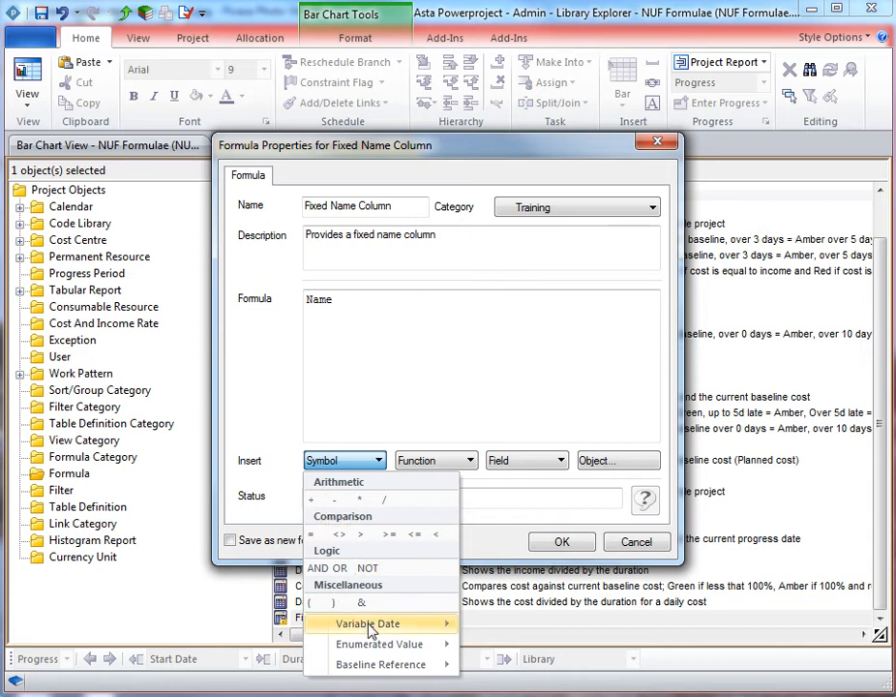
pyautogui.moveTo(380, 627)
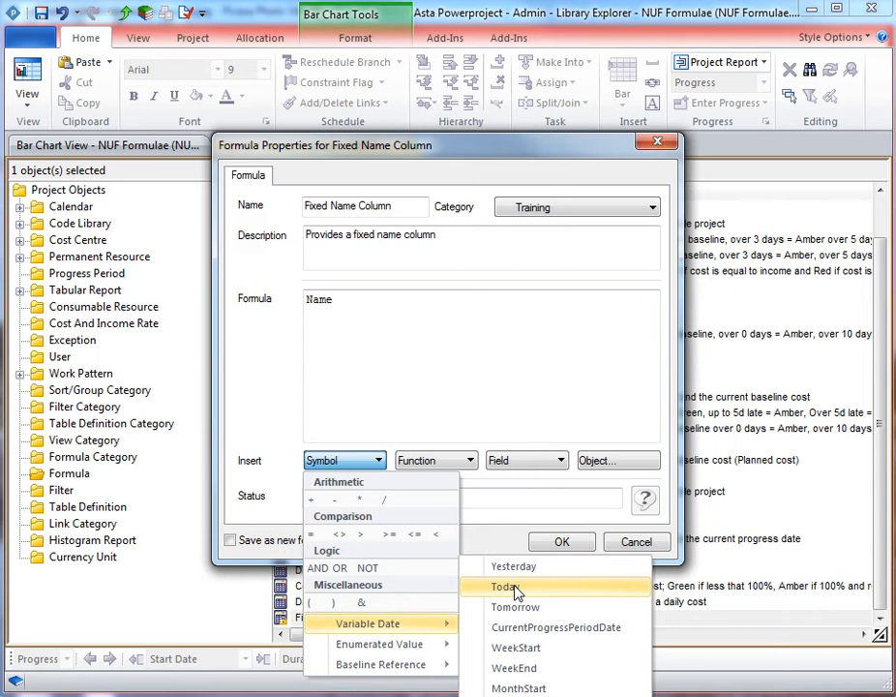
pyautogui.click(461, 462)
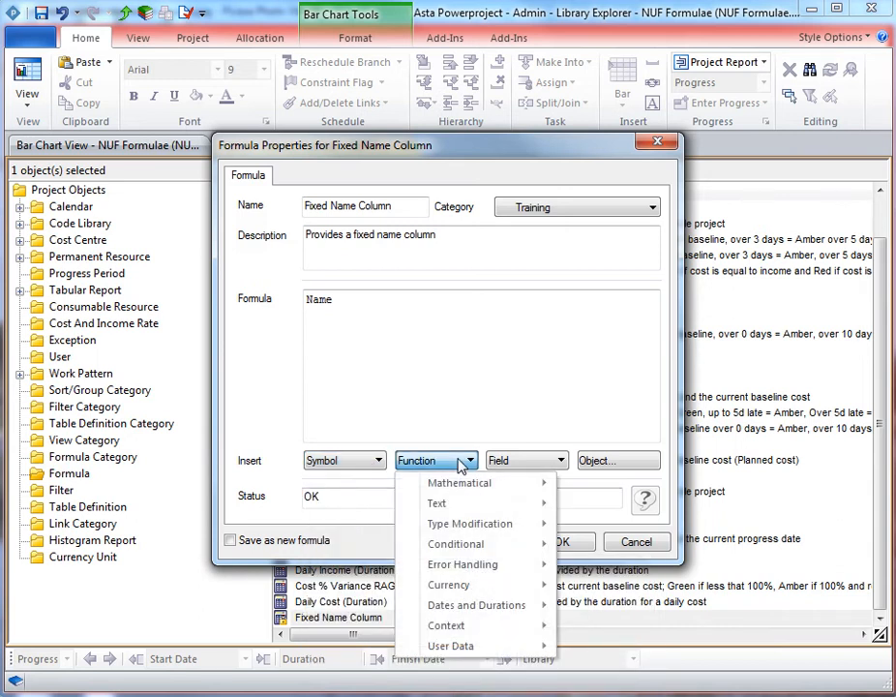
pyautogui.moveTo(459, 487)
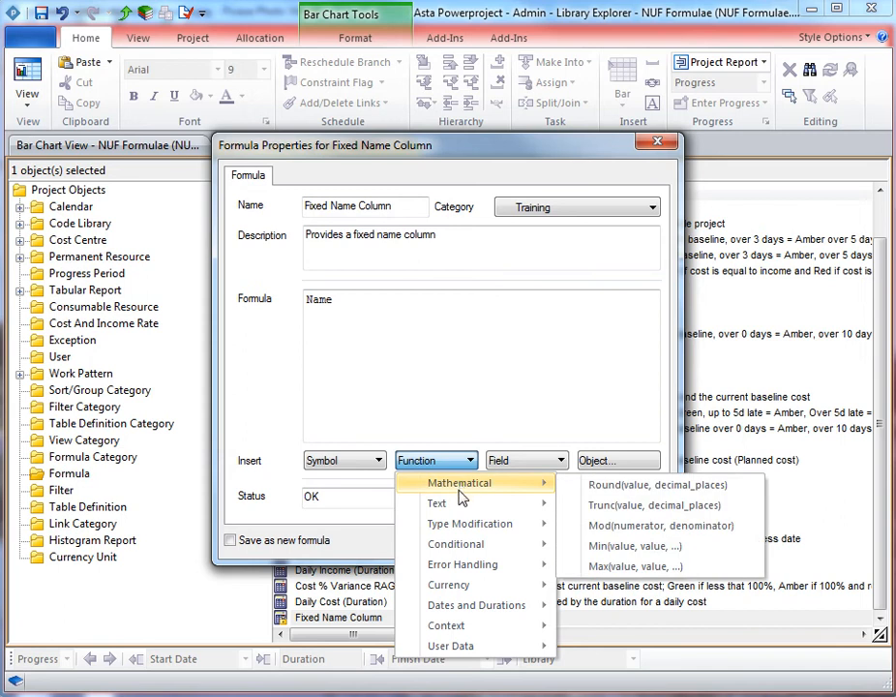
pyautogui.moveTo(461, 548)
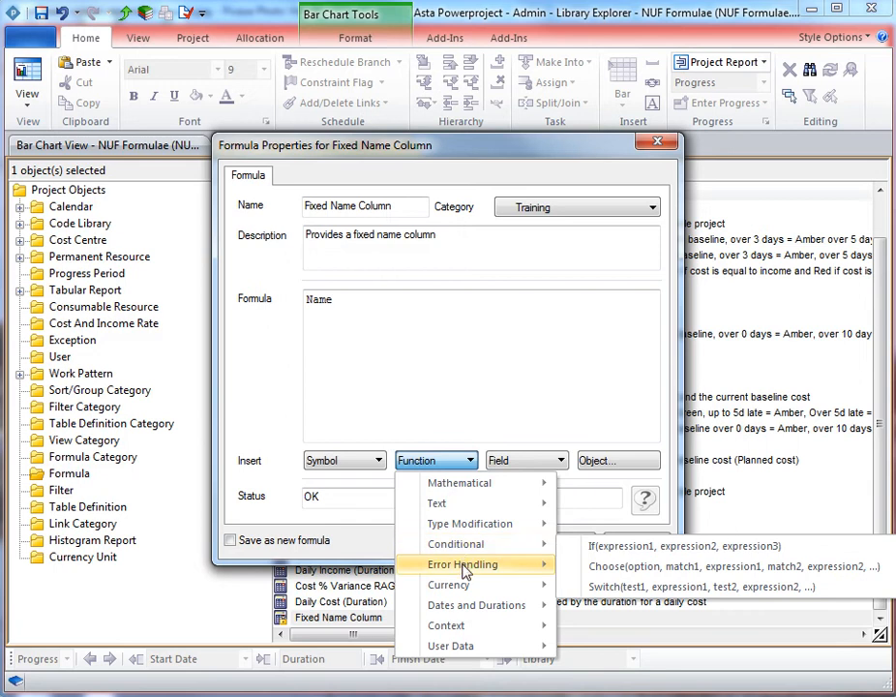
pyautogui.moveTo(463, 607)
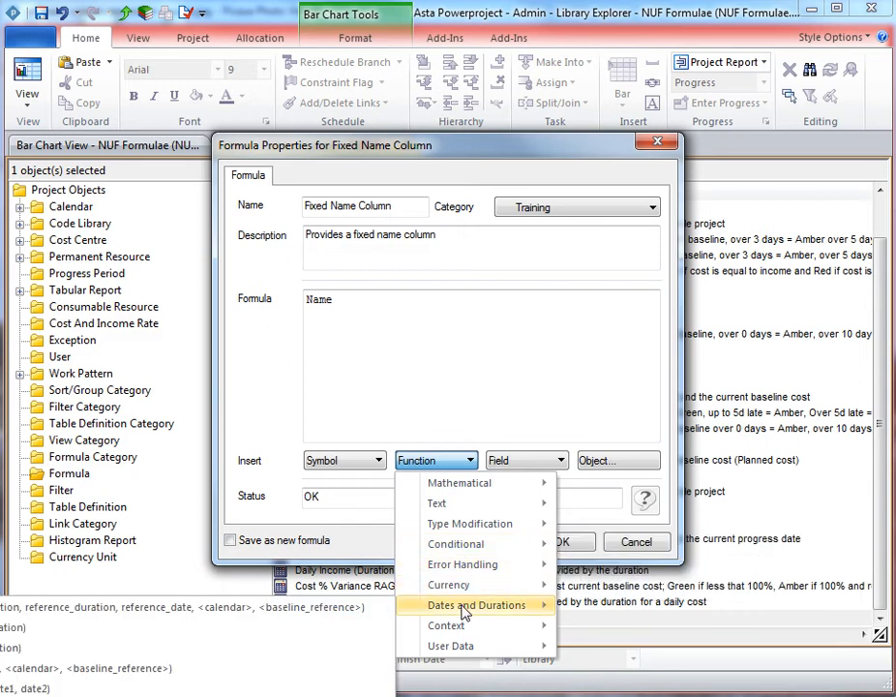
pyautogui.click(505, 362)
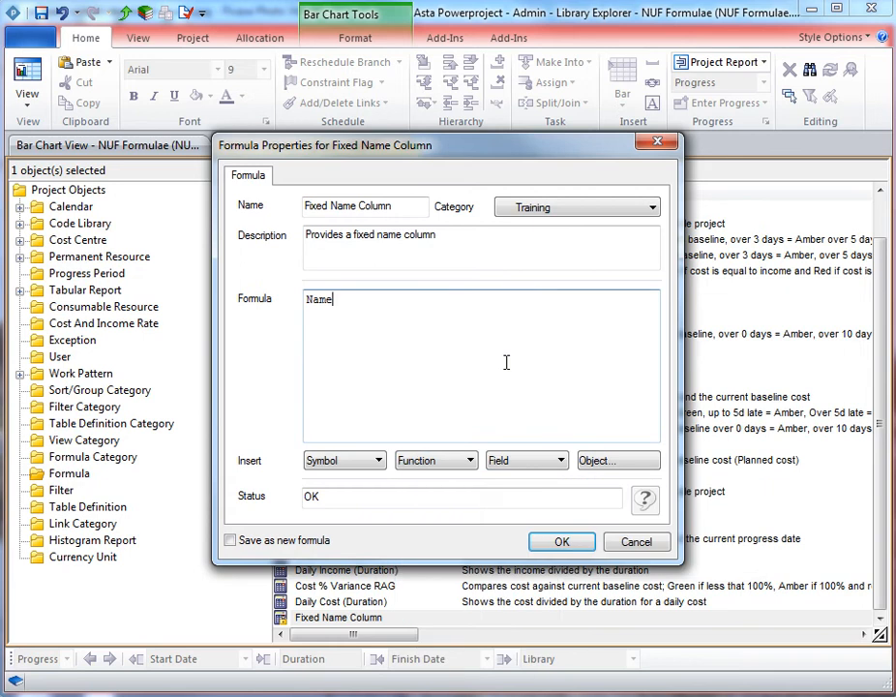
# Check the formula text and its status, and save the properties of the Fixed Name Column formula.
pyautogui.moveTo(339, 299); pyautogui.dragTo(307, 299)
pyautogui.moveTo(326, 495); pyautogui.dragTo(301, 496)
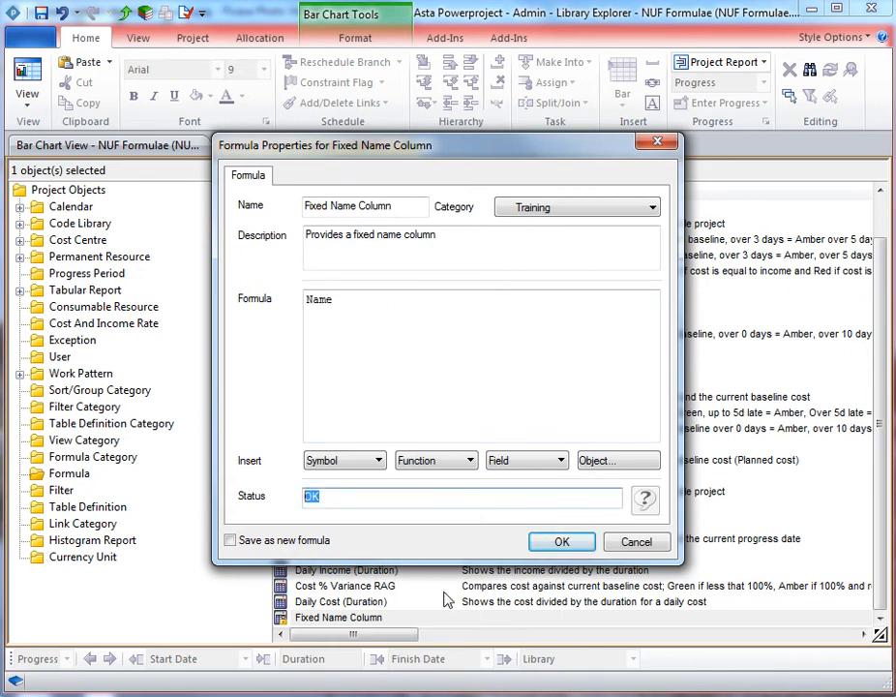
pyautogui.click(565, 542)
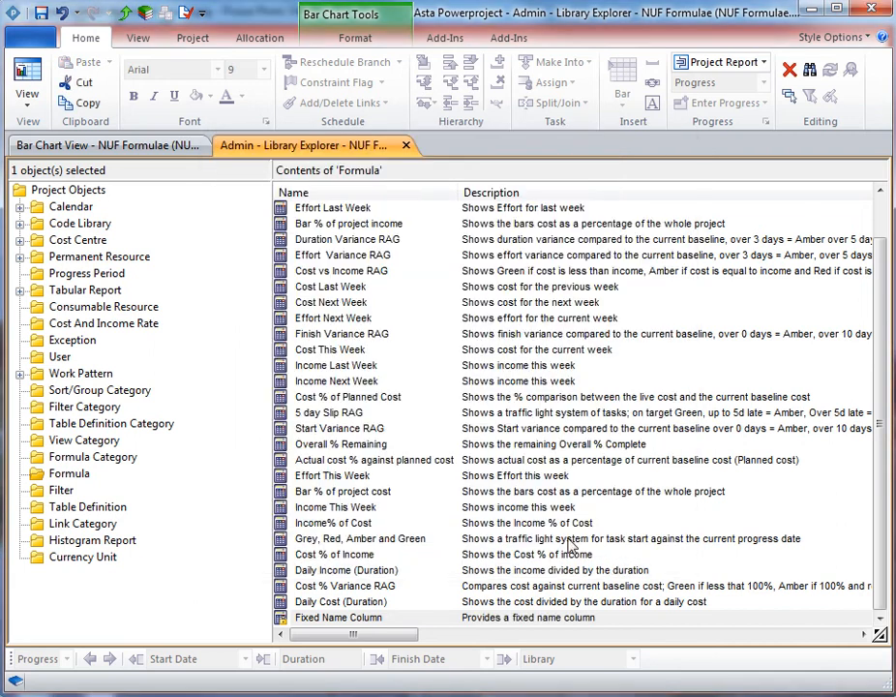
pyautogui.click(386, 619)
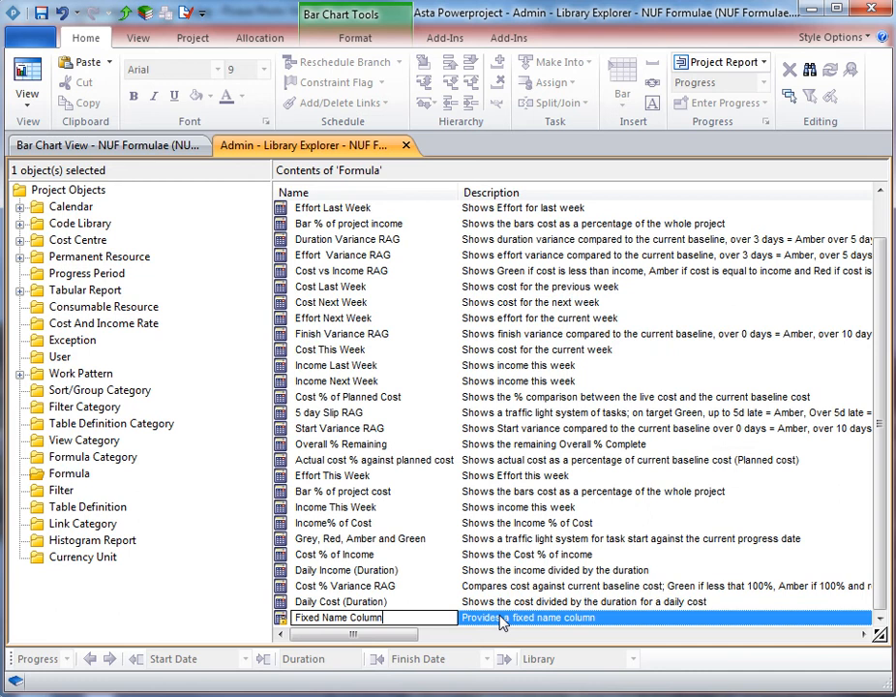
# Switch to the bar chart view and open the table definition from its Start column.
pyautogui.click(198, 145)
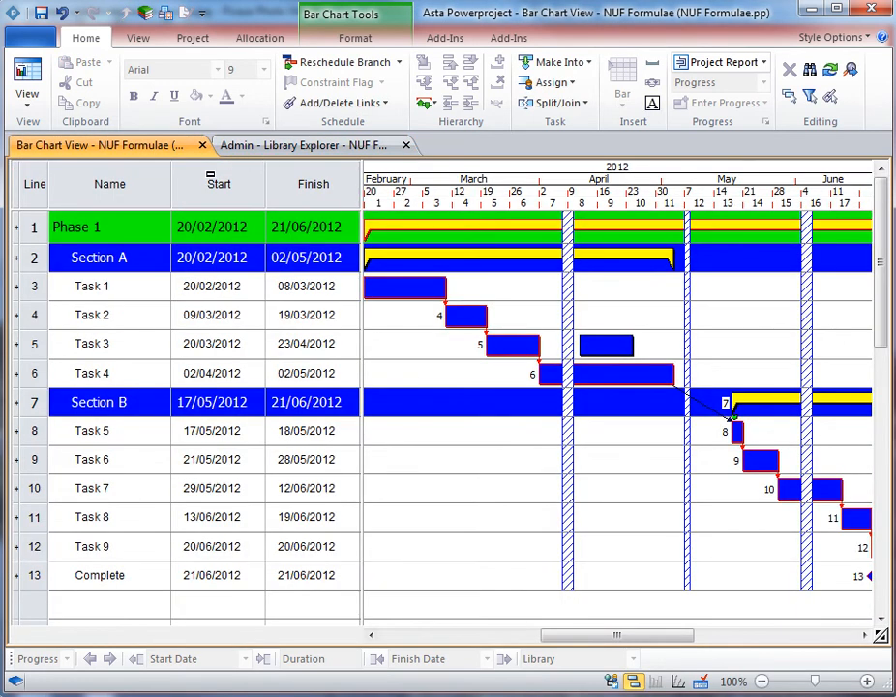
pyautogui.click(209, 177)
pyautogui.rightClick(212, 182)
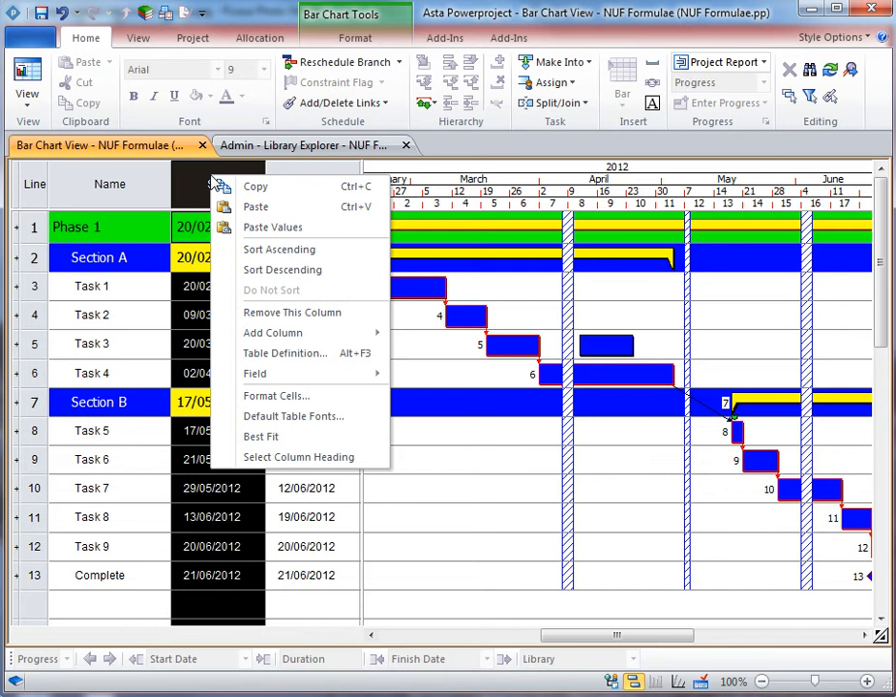
pyautogui.moveTo(287, 334)
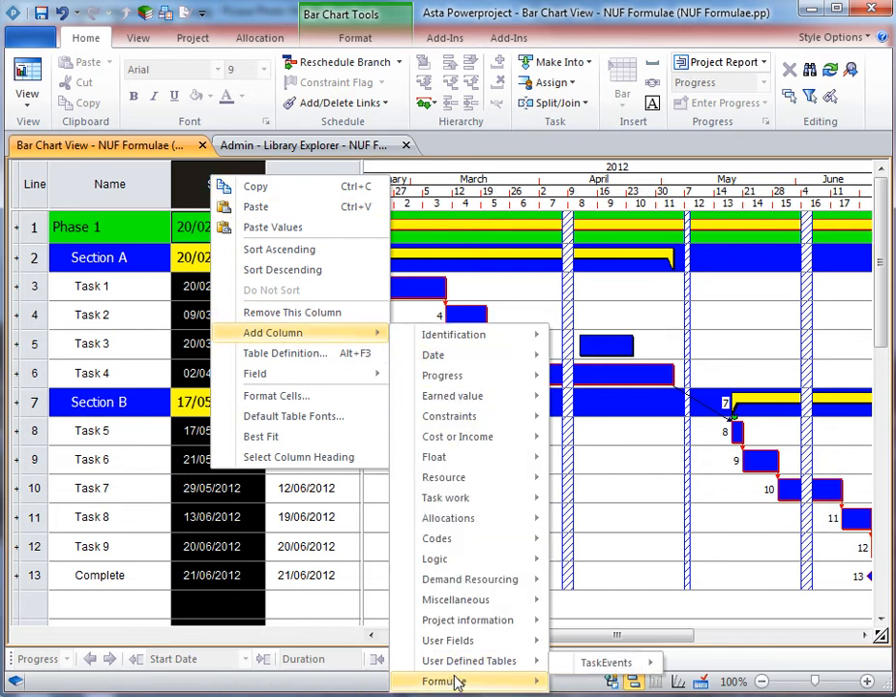
pyautogui.moveTo(455, 682)
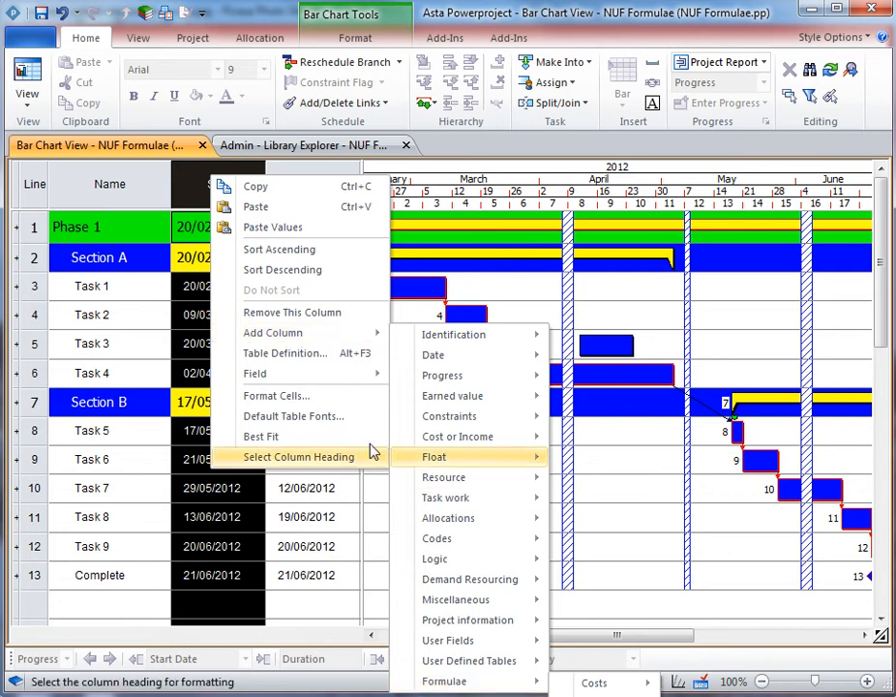
pyautogui.click(286, 355)
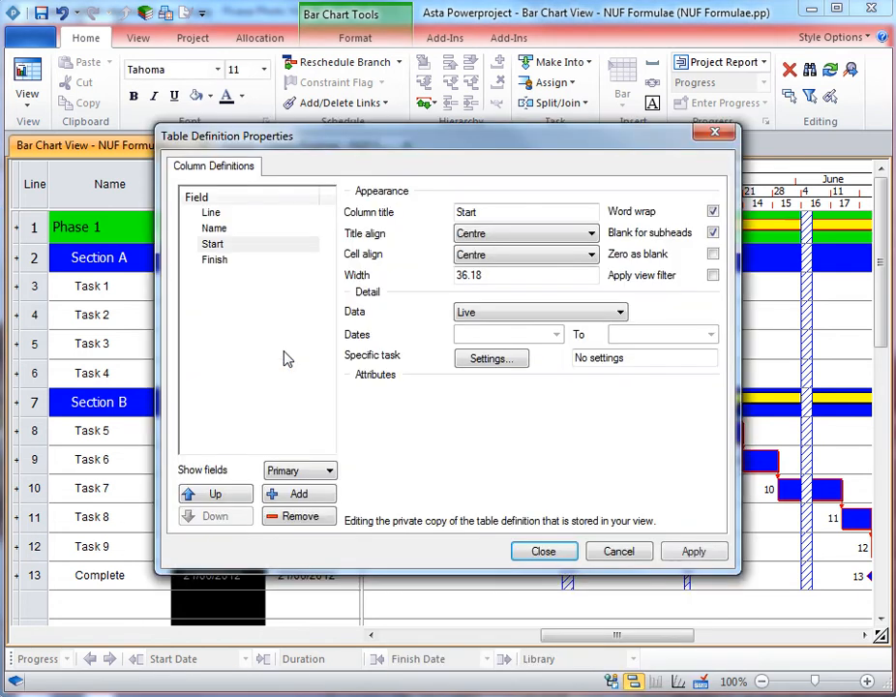
# Add a column after Finish that uses the Fixed Name Column formula from the Training category, and close the table definition.
pyautogui.click(209, 276)
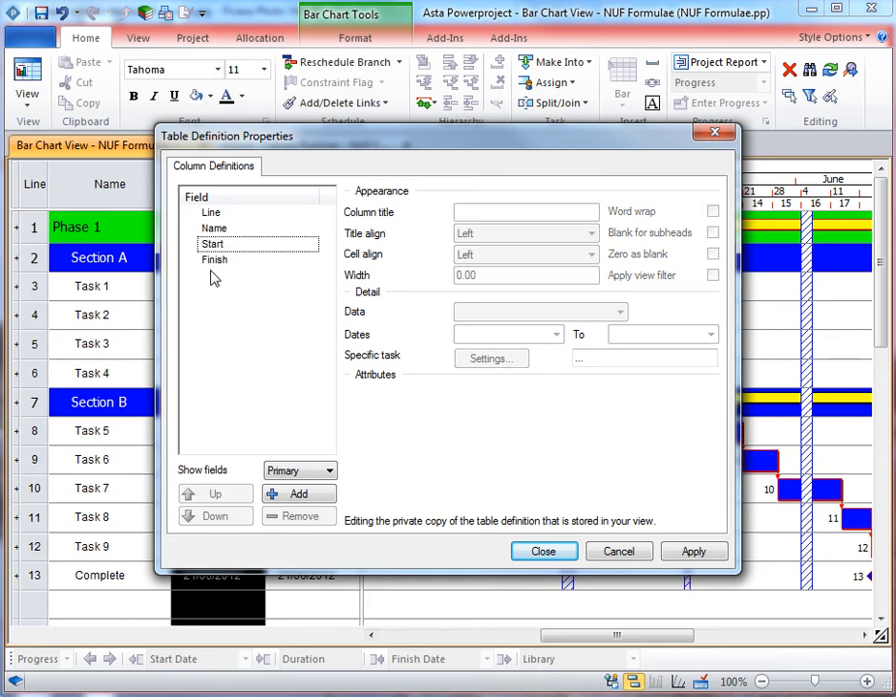
pyautogui.click(296, 494)
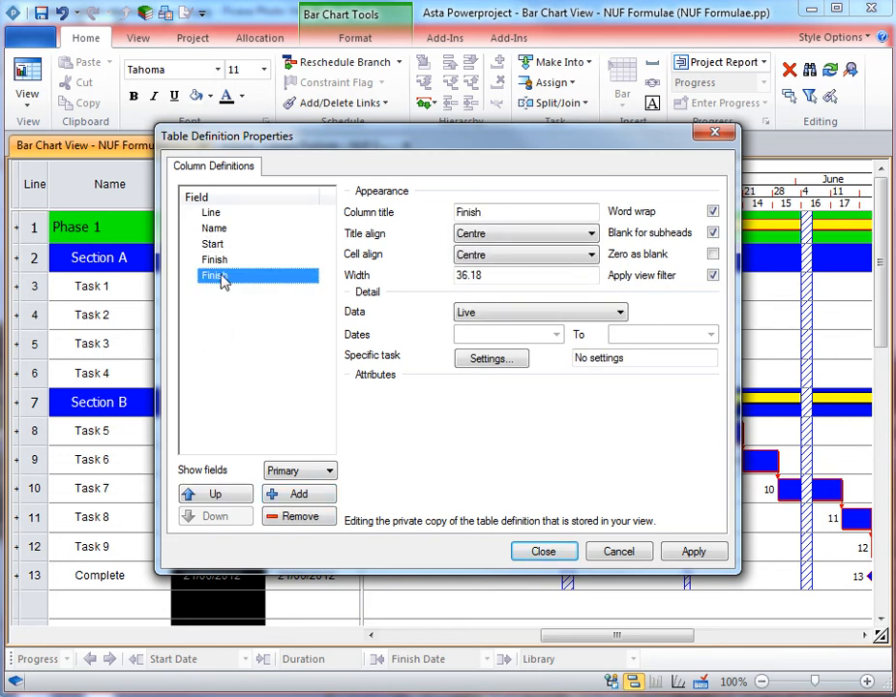
pyautogui.click(221, 276)
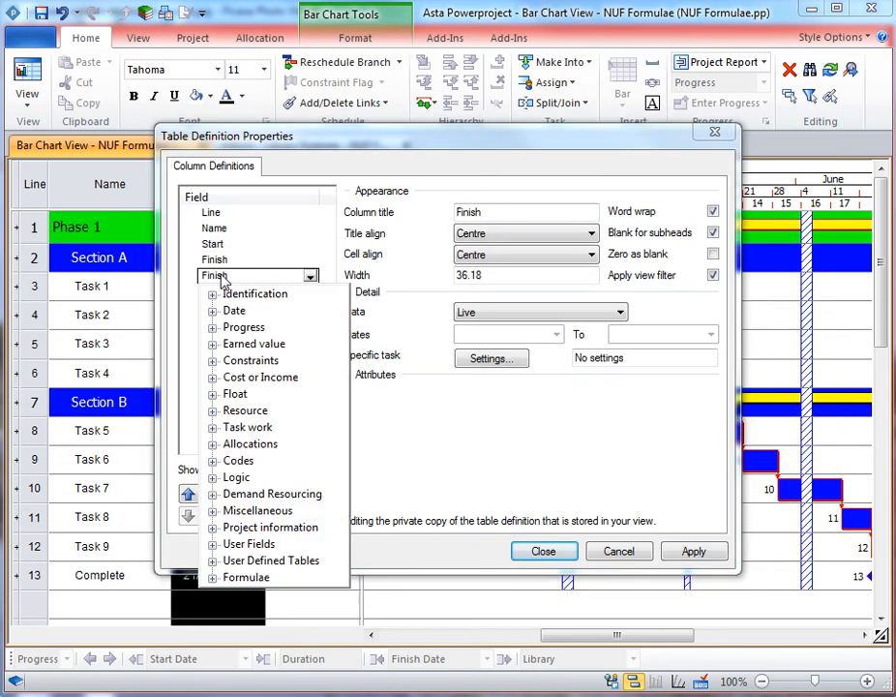
pyautogui.click(212, 576)
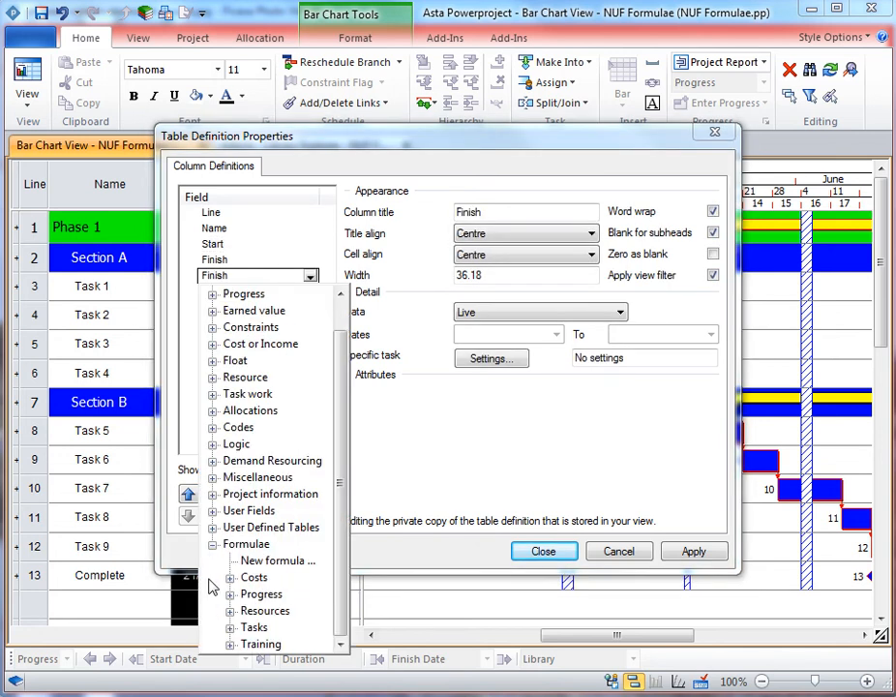
pyautogui.click(230, 643)
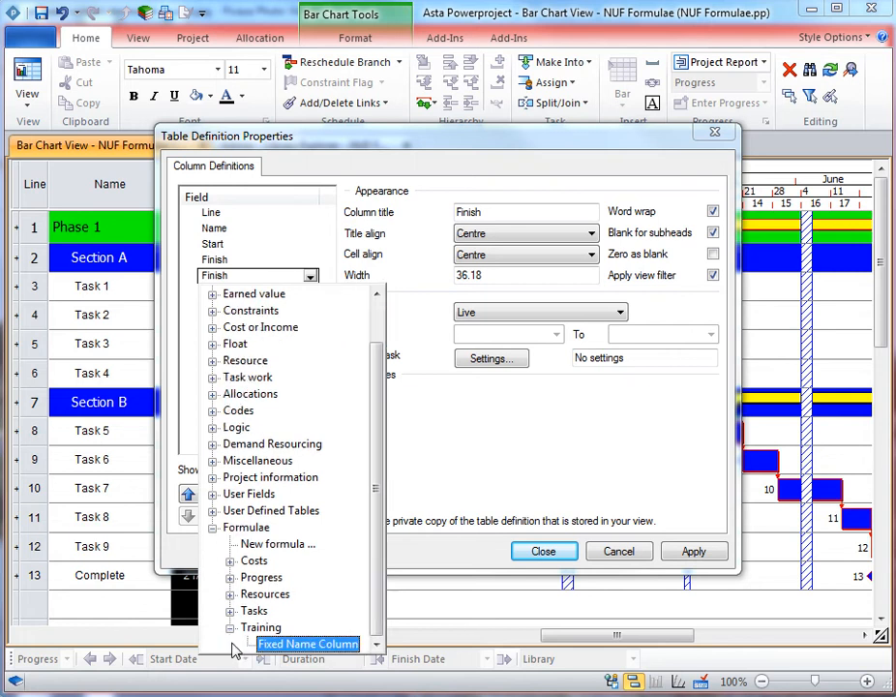
pyautogui.click(308, 644)
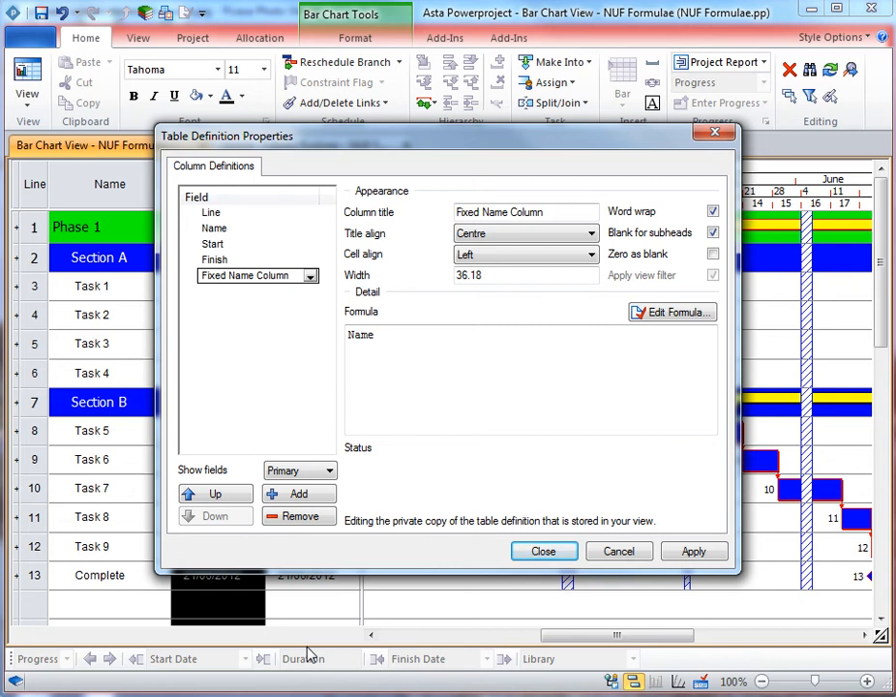
pyautogui.click(538, 551)
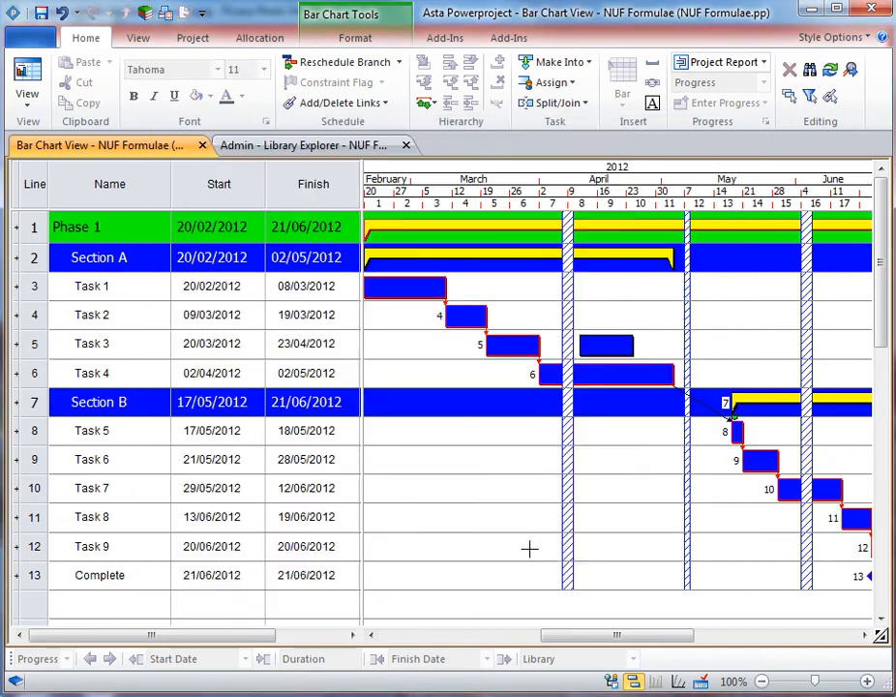
# Check the table definition's field list, and widen the table area to examine the Fixed Name Column against the task names.
pyautogui.rightClick(218, 185)
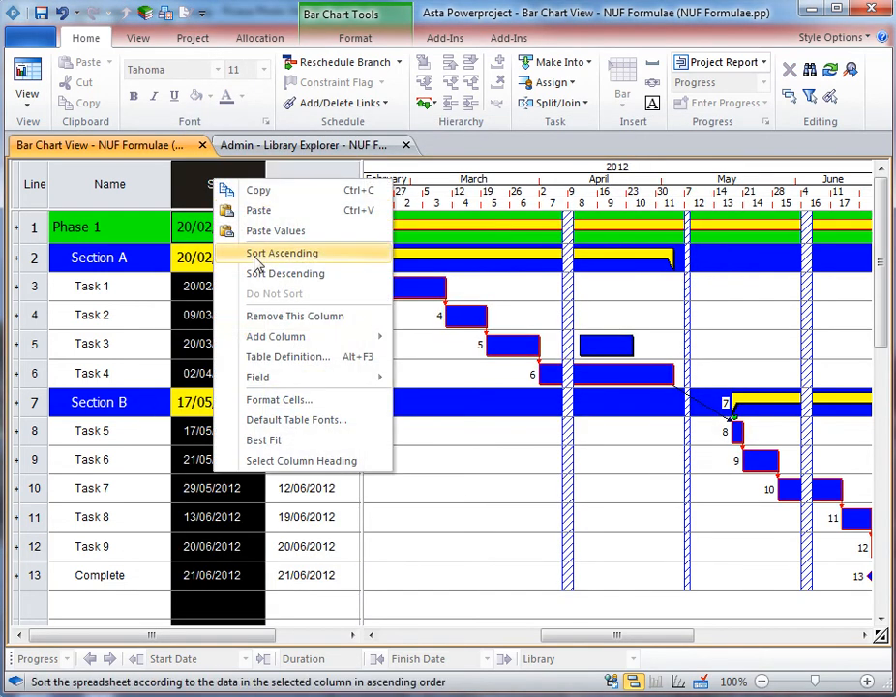
pyautogui.click(280, 357)
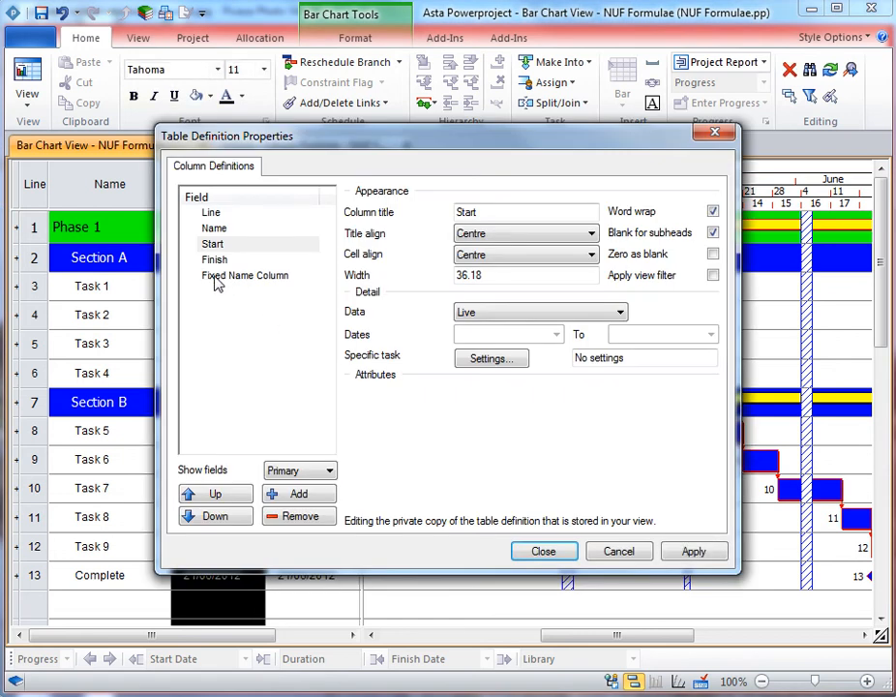
pyautogui.click(556, 552)
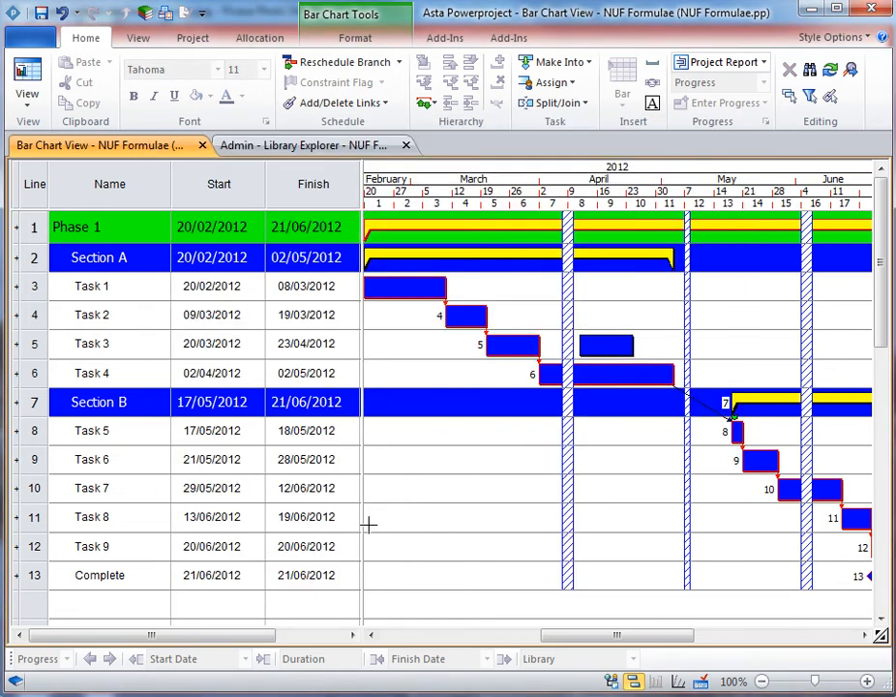
pyautogui.moveTo(360, 524); pyautogui.dragTo(474, 529)
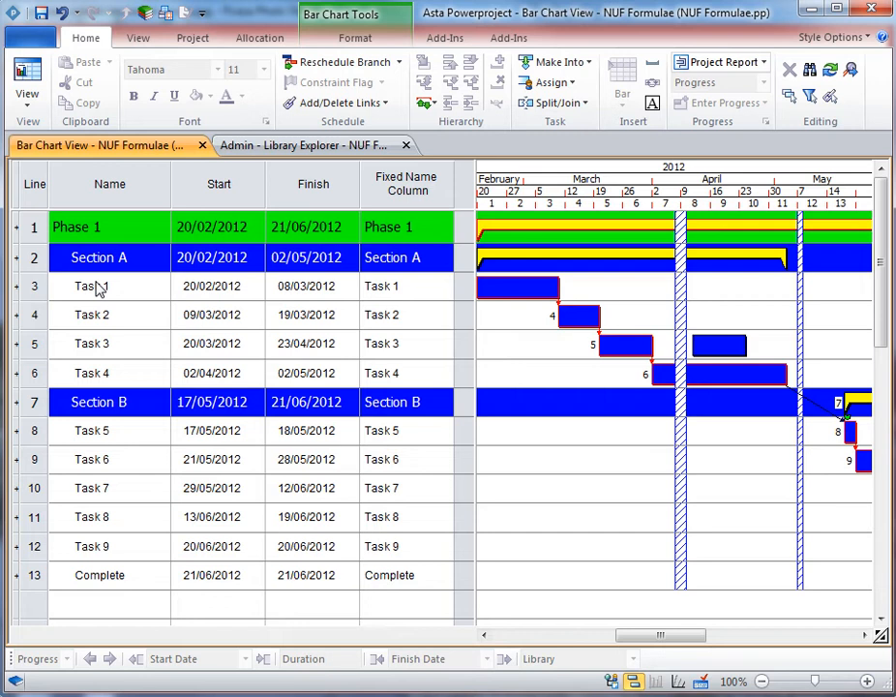
pyautogui.click(420, 290)
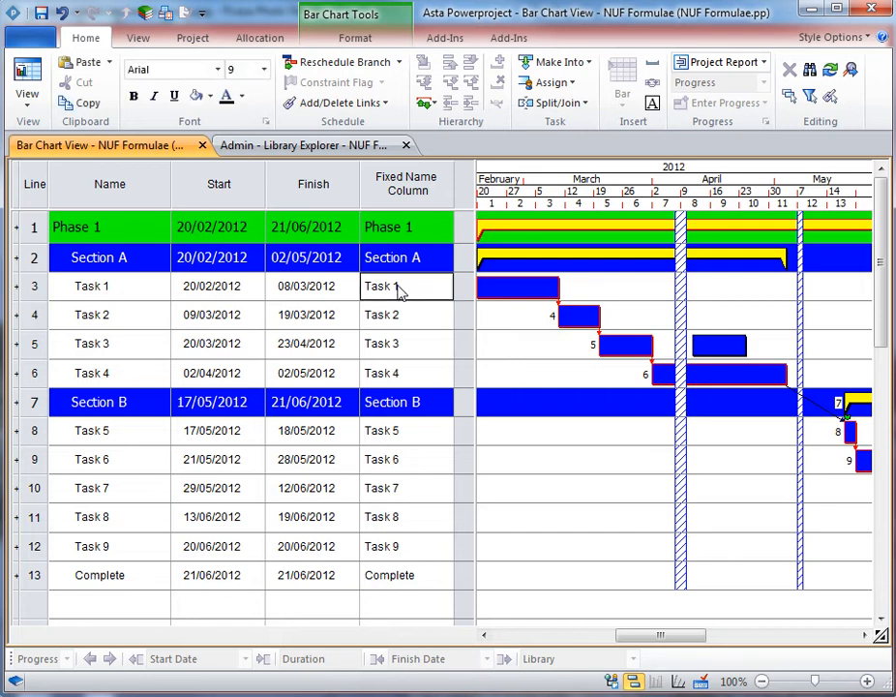
# Rename Task 1 as Training Task, and narrow the table area so it ends at the Finish column.
pyautogui.doubleClick(105, 281)
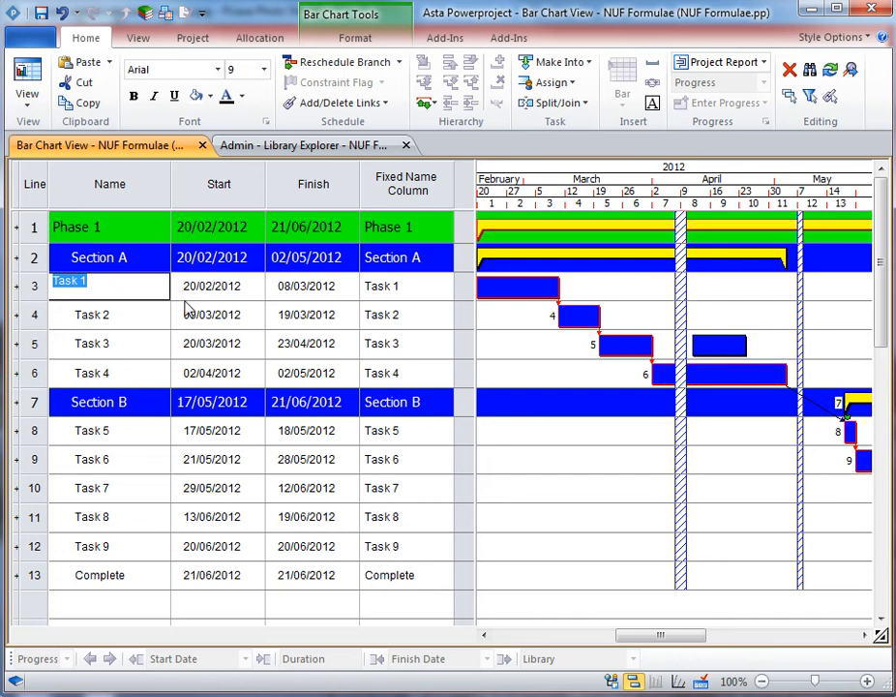
pyautogui.write('Training ')
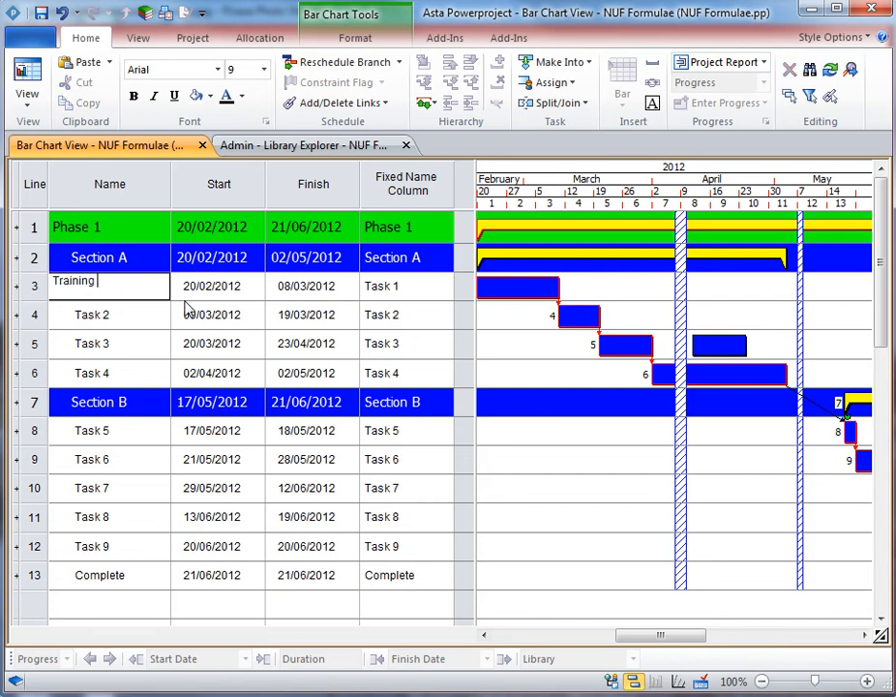
pyautogui.write('Task')
pyautogui.press('Return')
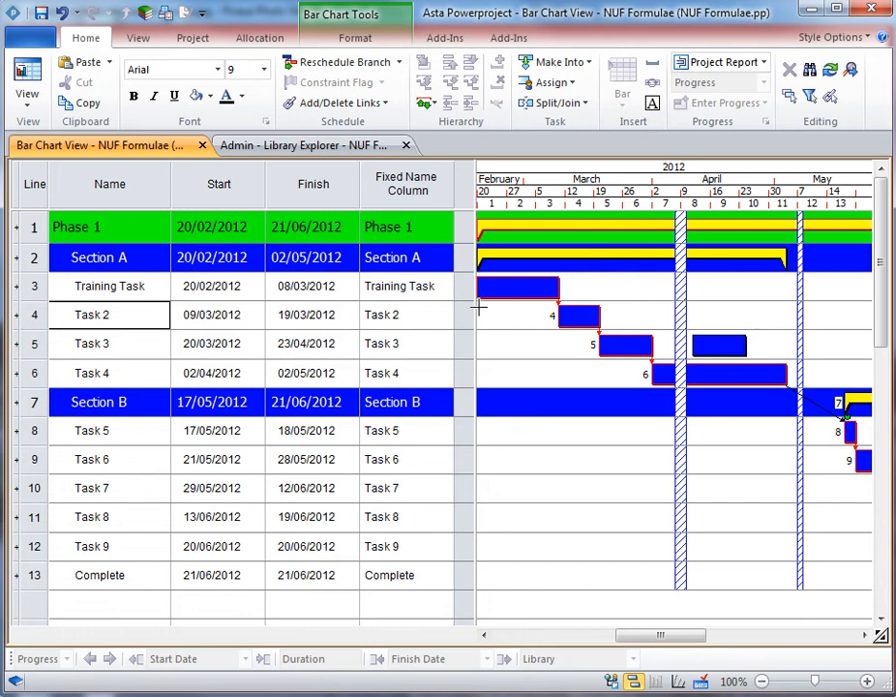
pyautogui.moveTo(475, 309); pyautogui.dragTo(362, 354)
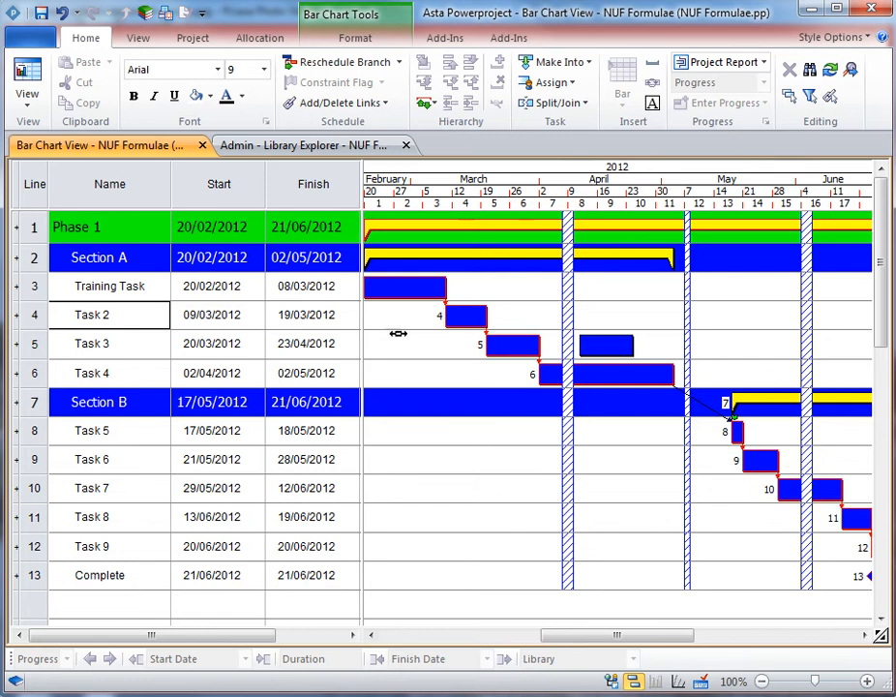
# Create a new formula named Period till task starts in the library's Formula list.
pyautogui.click(326, 153)
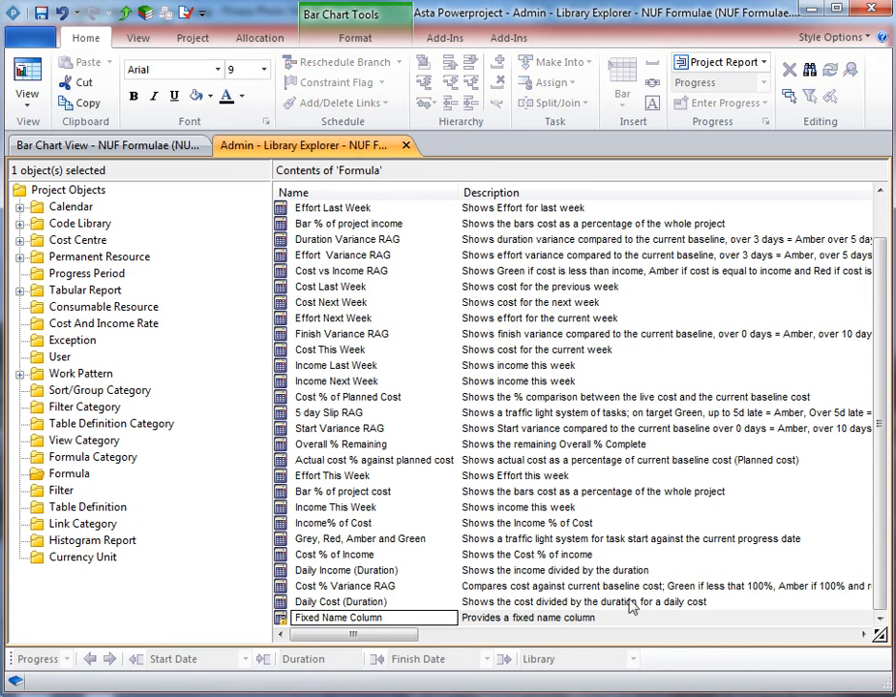
pyautogui.click(881, 619)
pyautogui.press('Return')
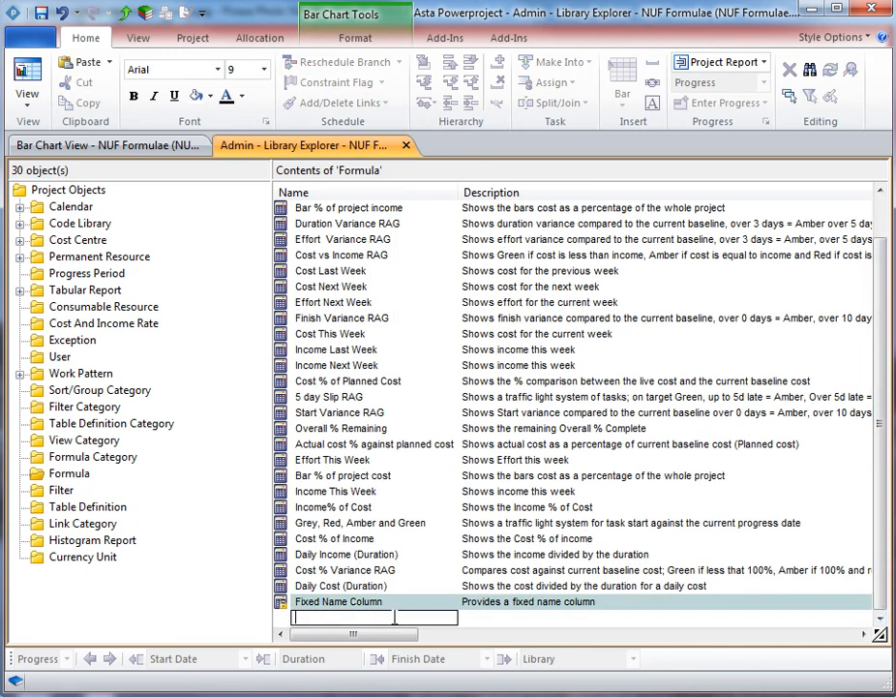
pyautogui.write('Period tihl task startsi')
pyautogui.click(463, 557)
# Assign Period till task starts to the Training category with the description "Shows how long till the task starts".
pyautogui.doubleClick(340, 618)
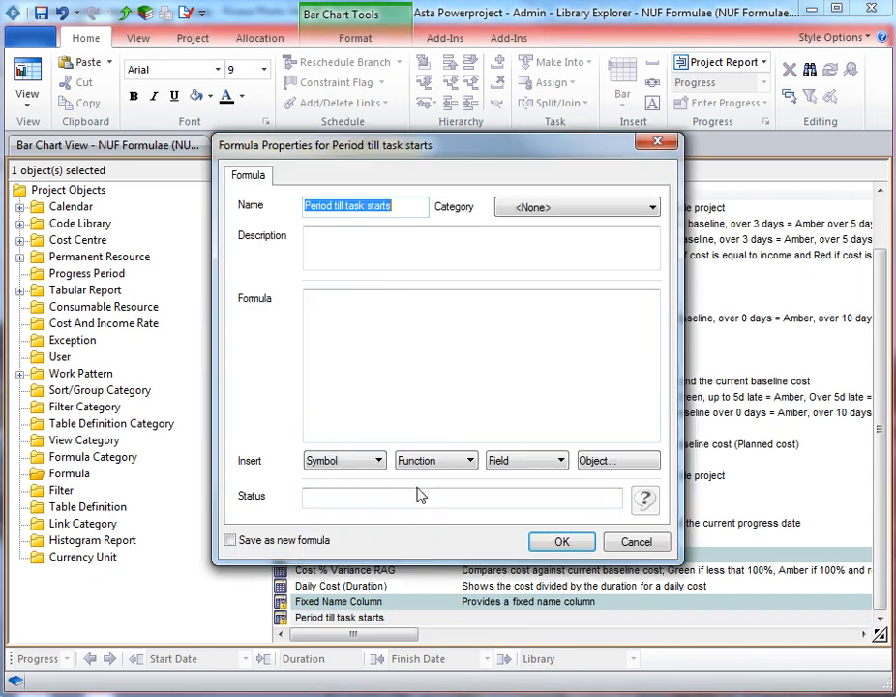
pyautogui.click(540, 207)
pyautogui.click(533, 314)
pyautogui.click(438, 246)
pyautogui.write('Shows how long till the task s')
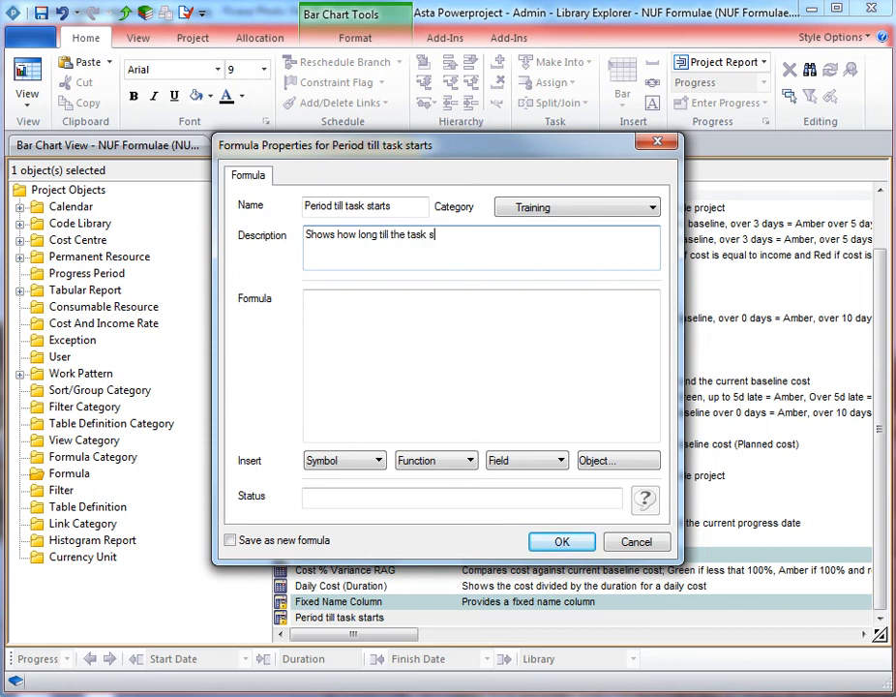
pyautogui.write('tarts')
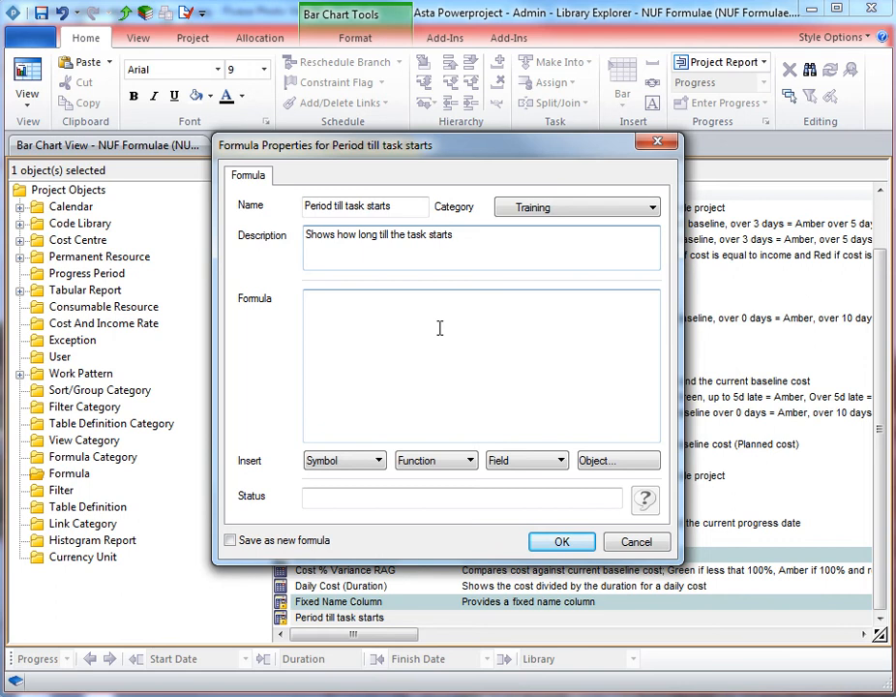
# Insert the Start date field into the formula, using the Default Object and Default Project/Baseline.
pyautogui.click(366, 305)
pyautogui.click(528, 461)
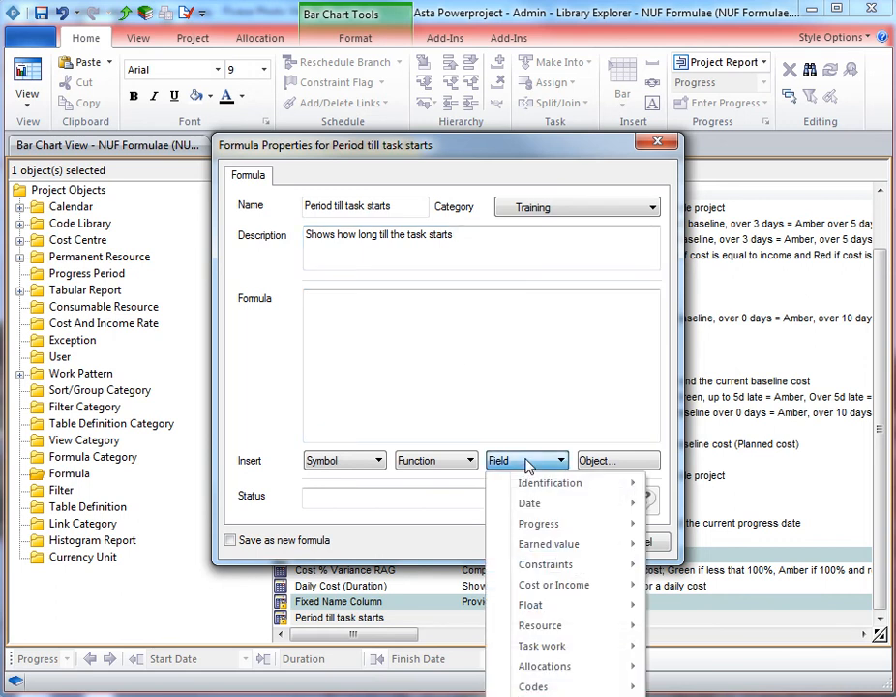
pyautogui.moveTo(514, 482)
pyautogui.moveTo(556, 504)
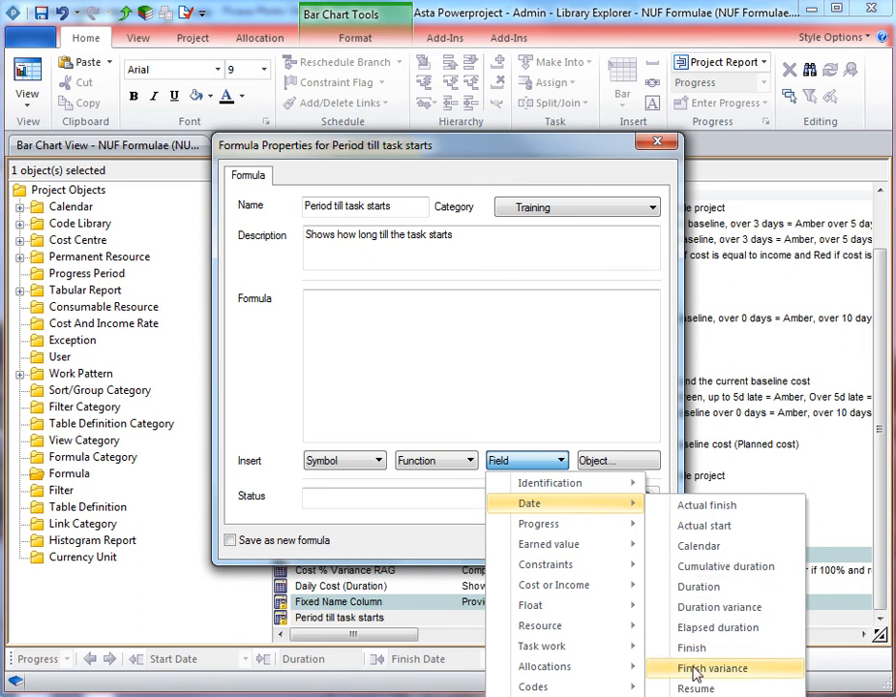
pyautogui.click(693, 696)
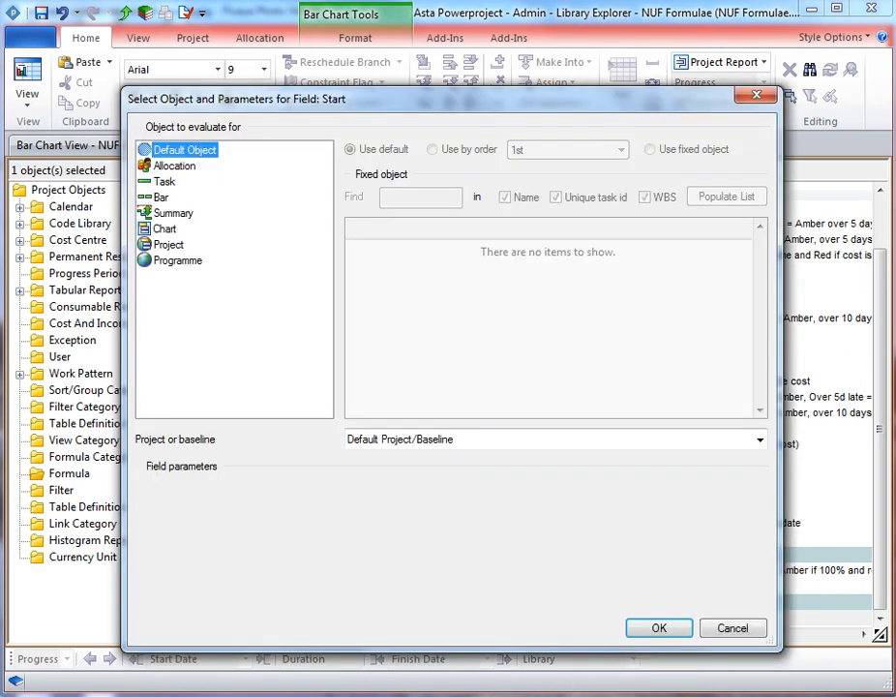
pyautogui.click(659, 629)
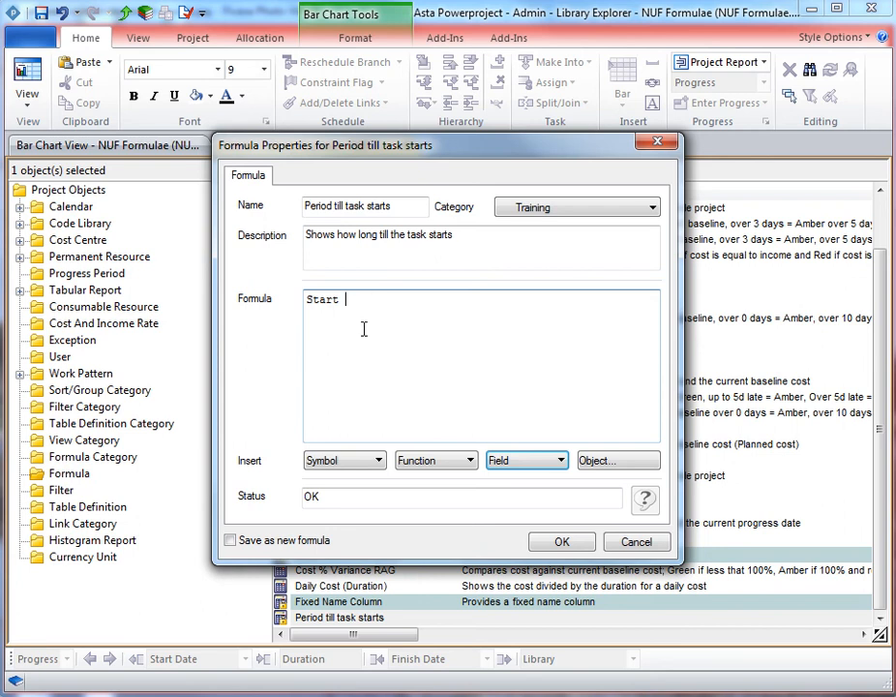
# Complete the formula by subtracting the variable date Today from Start, and save it.
pyautogui.click(346, 463)
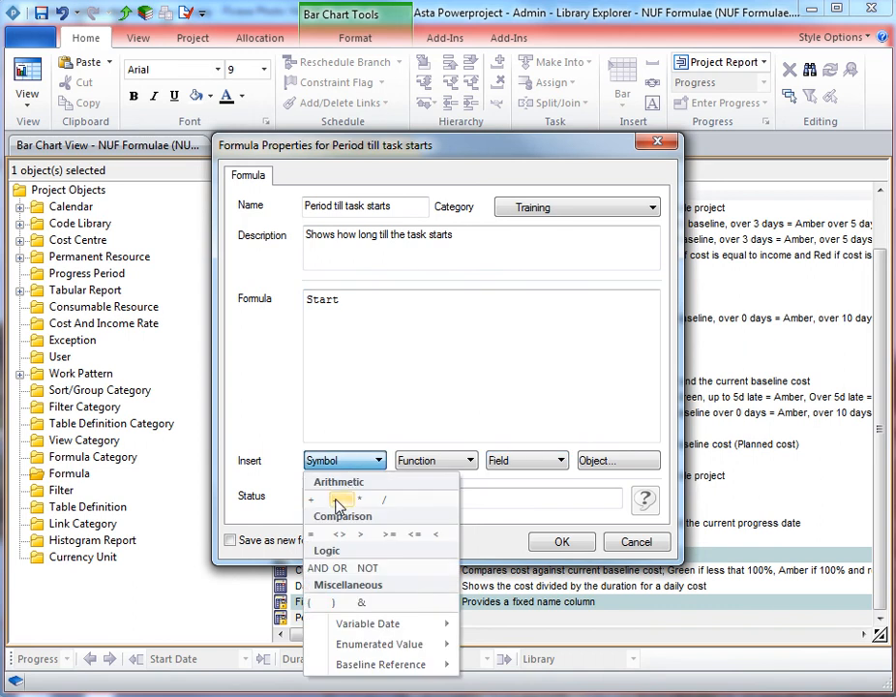
pyautogui.click(338, 501)
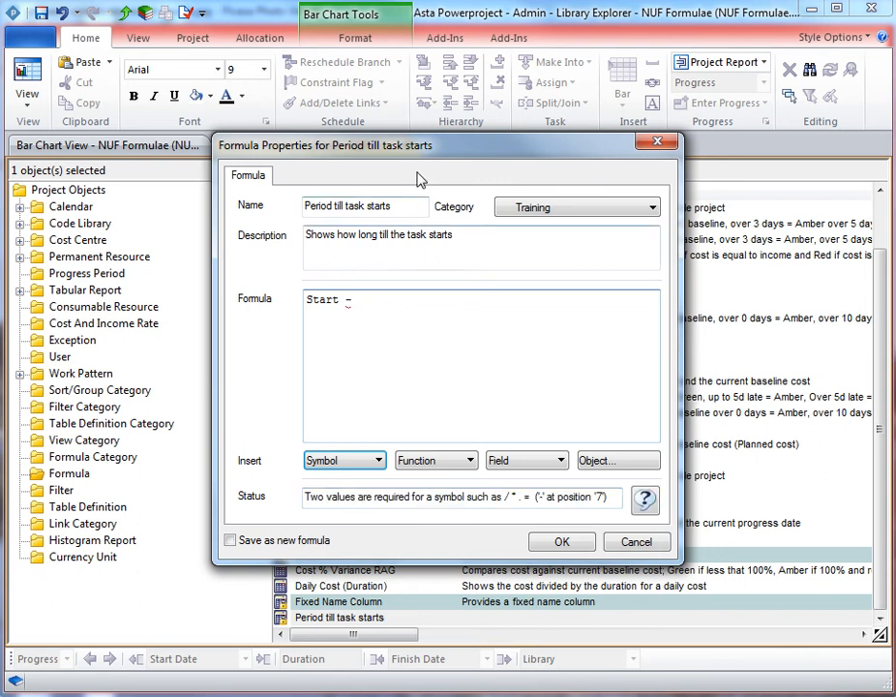
pyautogui.moveTo(423, 148); pyautogui.dragTo(380, 56)
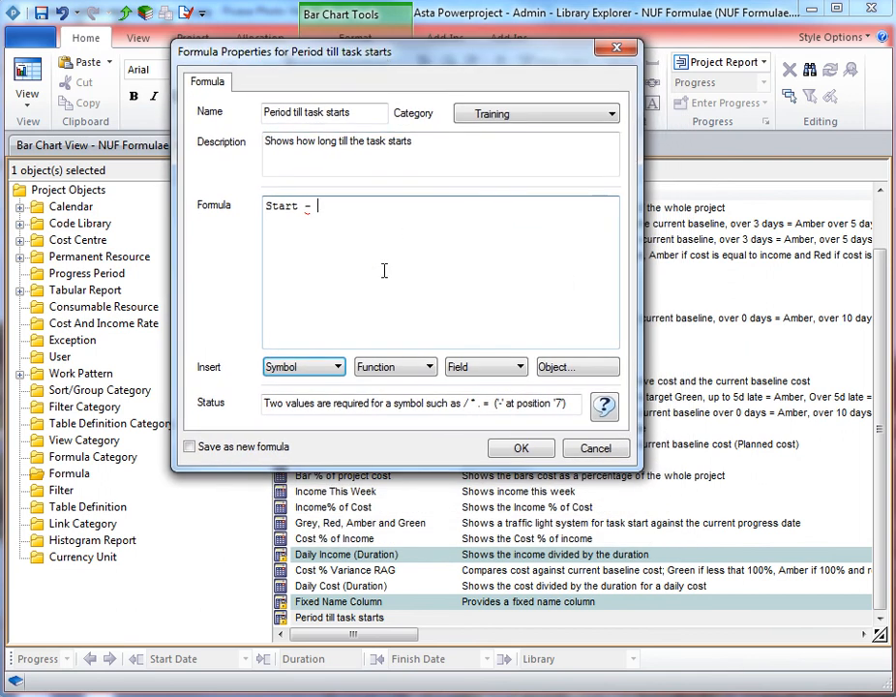
pyautogui.click(320, 368)
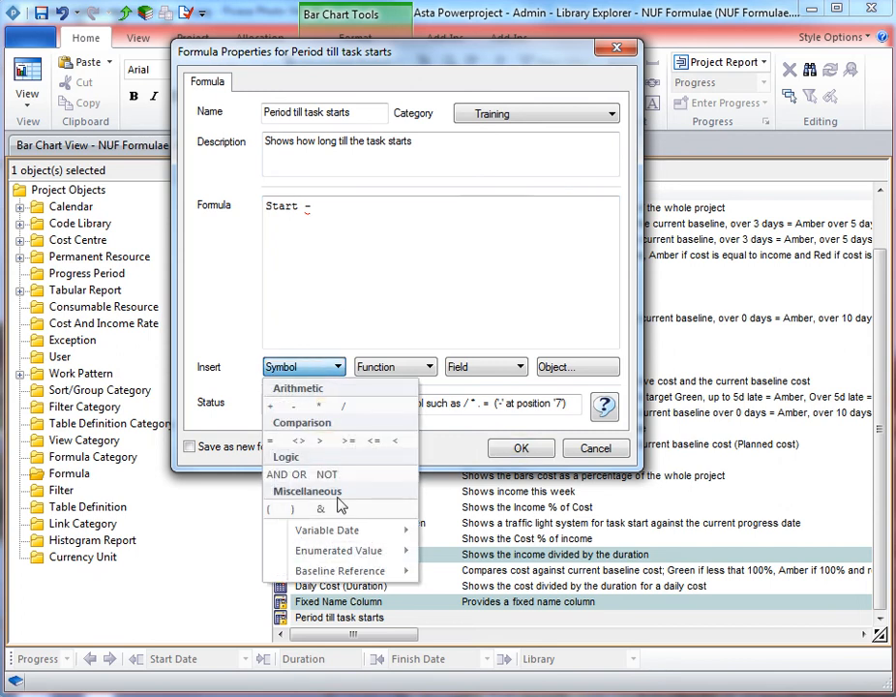
pyautogui.moveTo(343, 534)
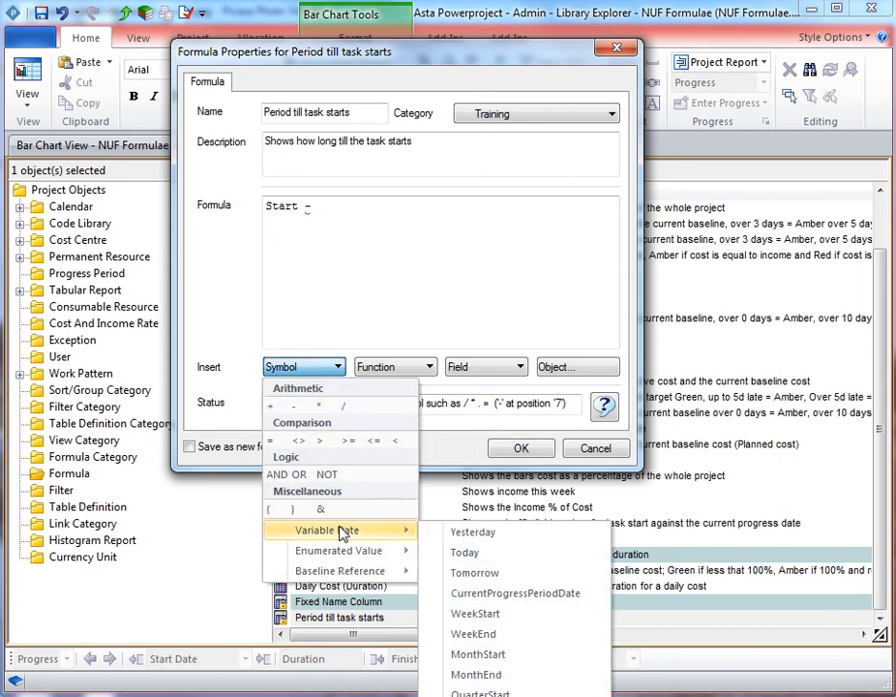
pyautogui.click(466, 553)
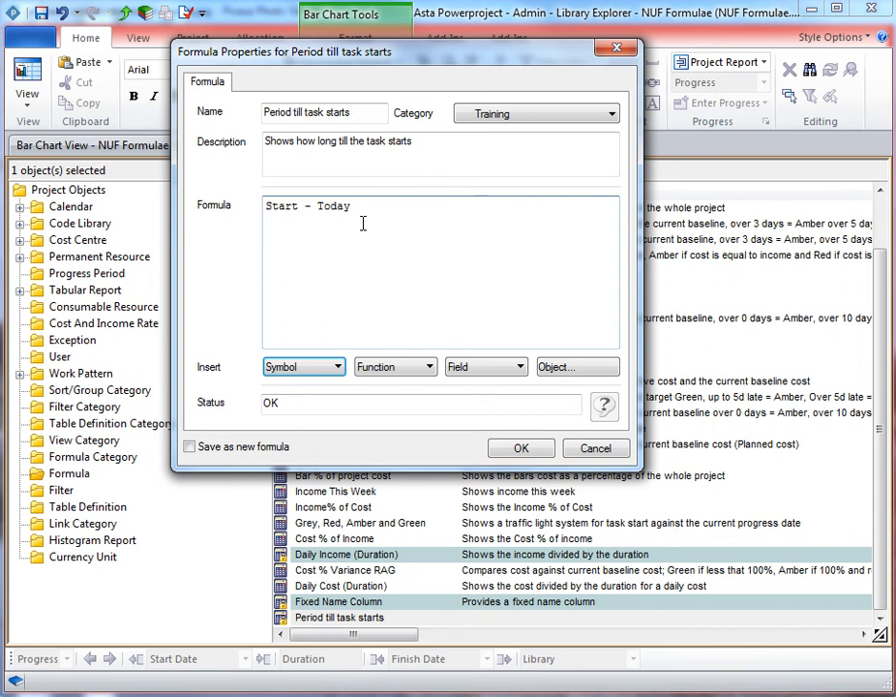
pyautogui.click(531, 448)
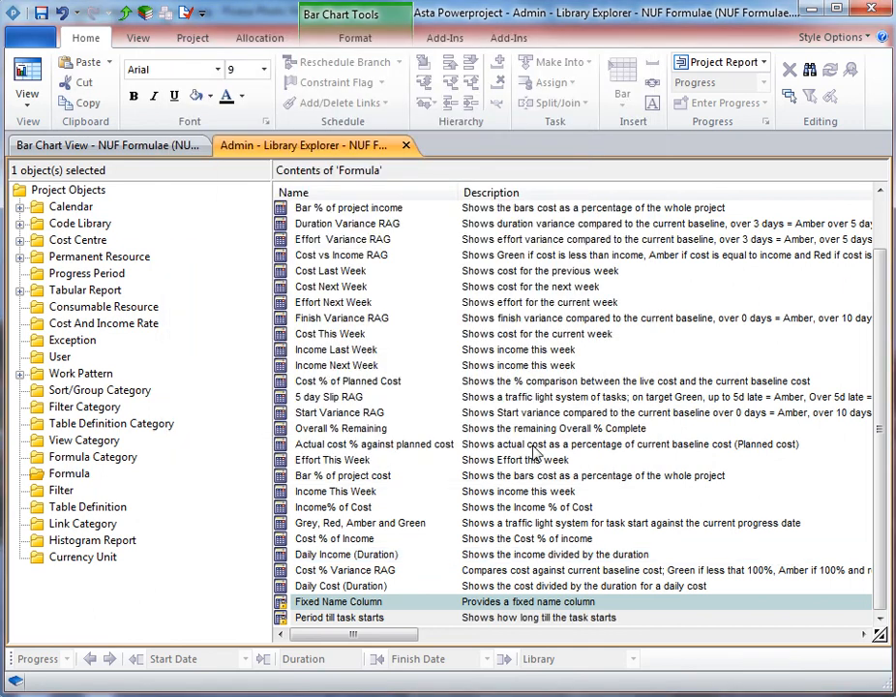
# In the bar chart's table definition, replace the Start column's field with the Training formula Period till task starts.
pyautogui.click(116, 147)
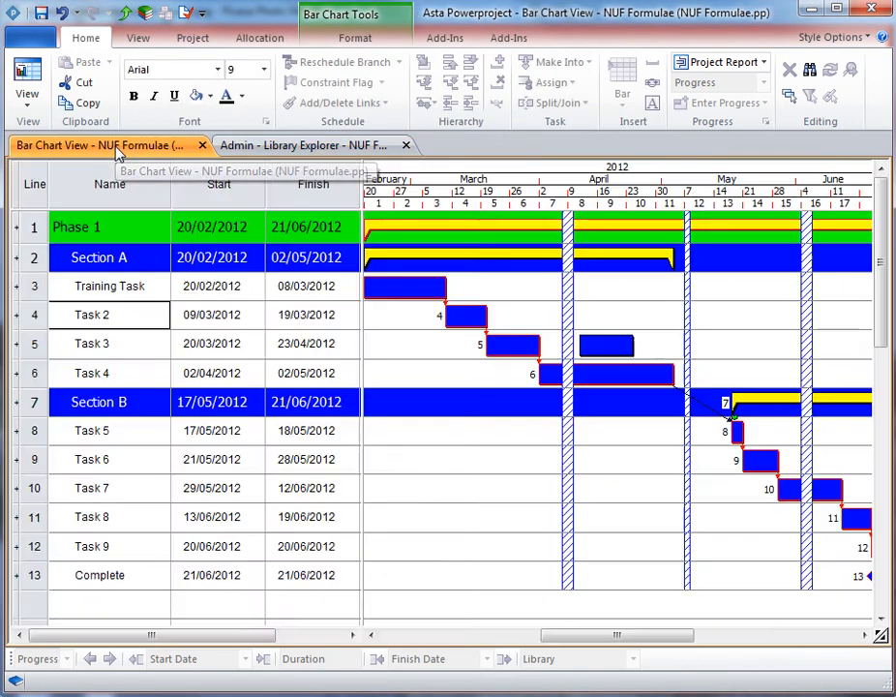
pyautogui.rightClick(219, 184)
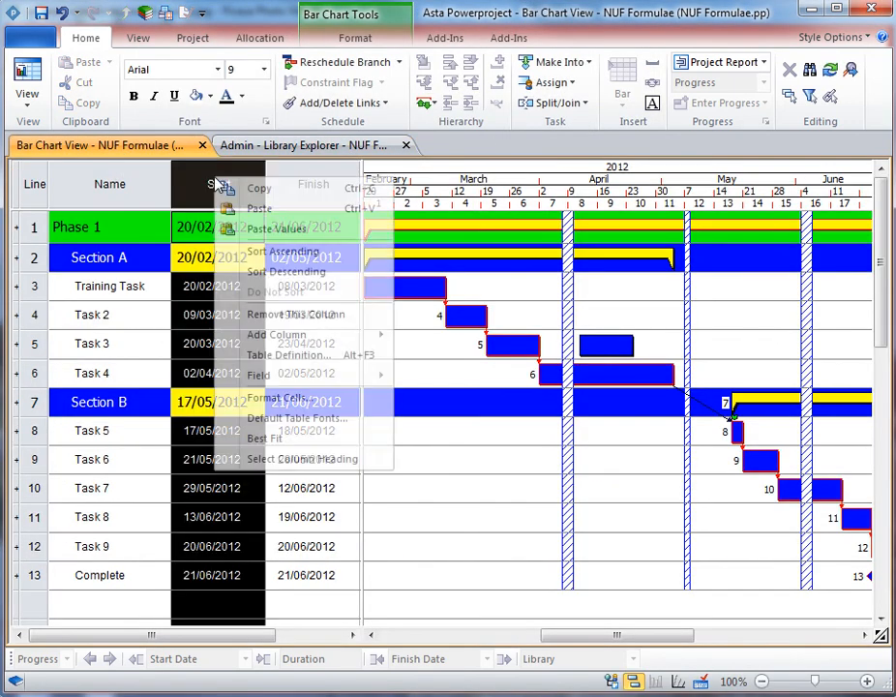
pyautogui.moveTo(283, 334)
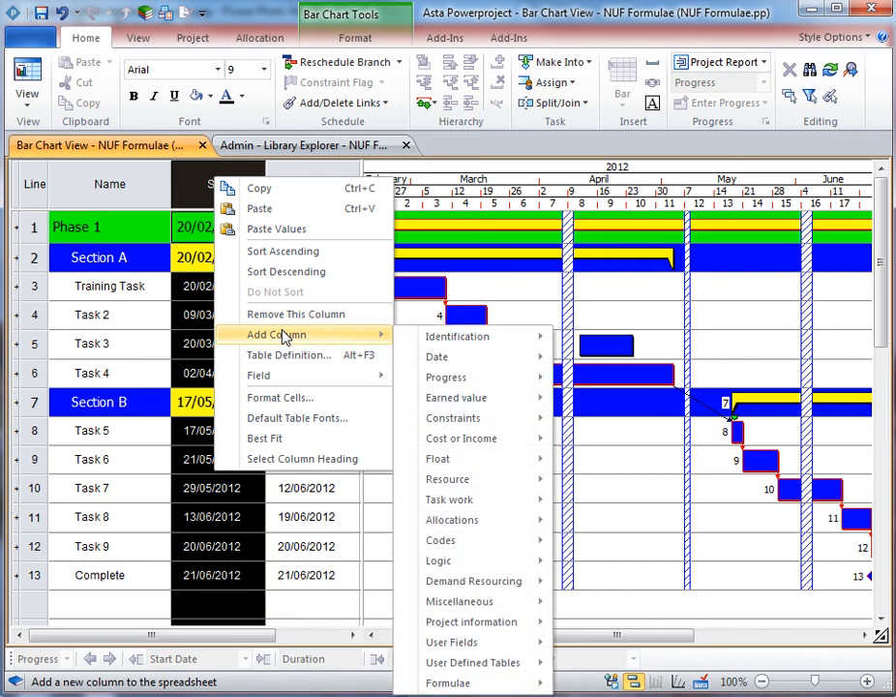
pyautogui.moveTo(292, 377)
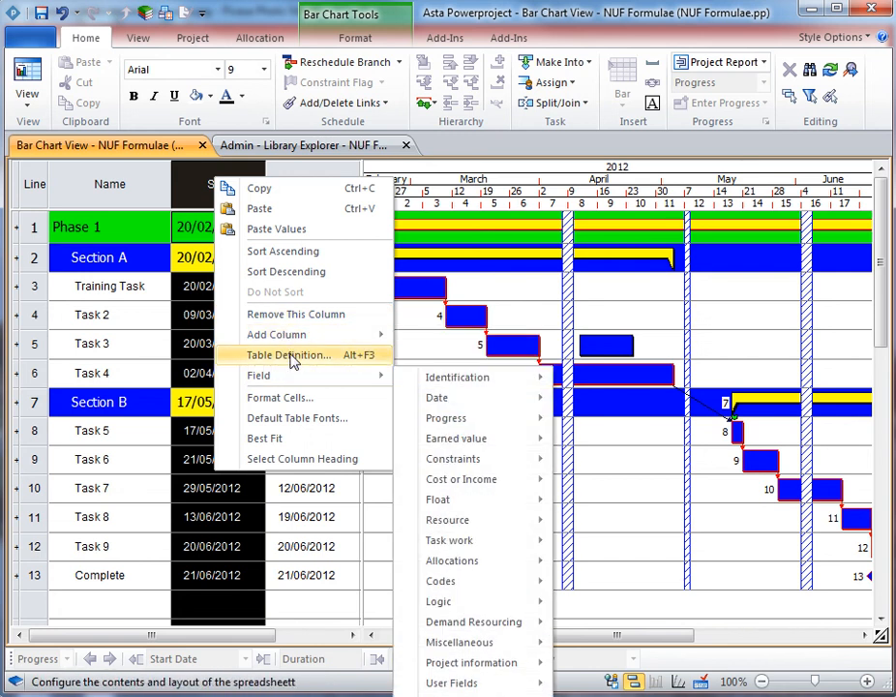
pyautogui.click(290, 355)
pyautogui.doubleClick(205, 231)
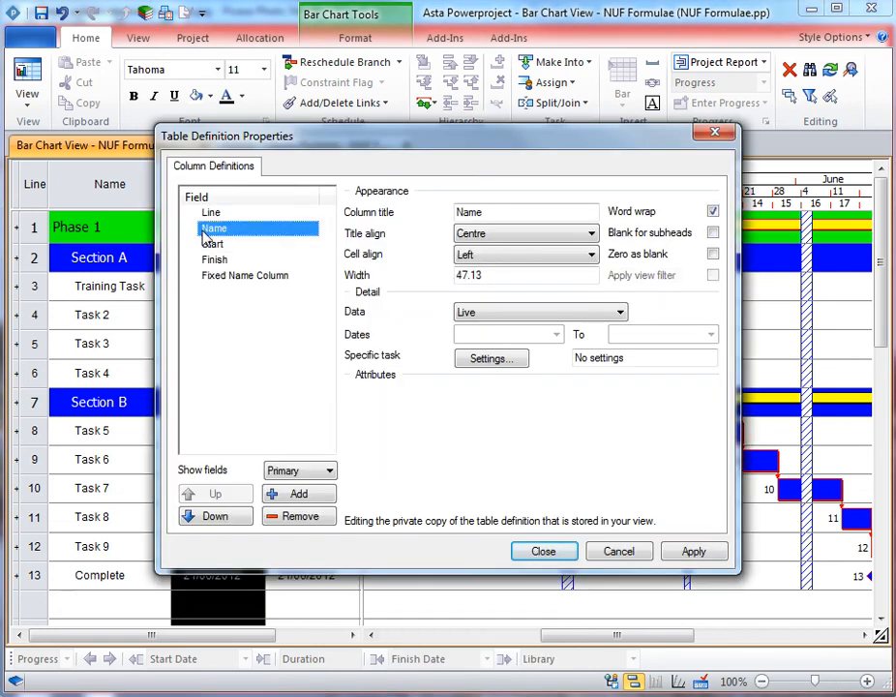
pyautogui.click(417, 477)
pyautogui.doubleClick(212, 244)
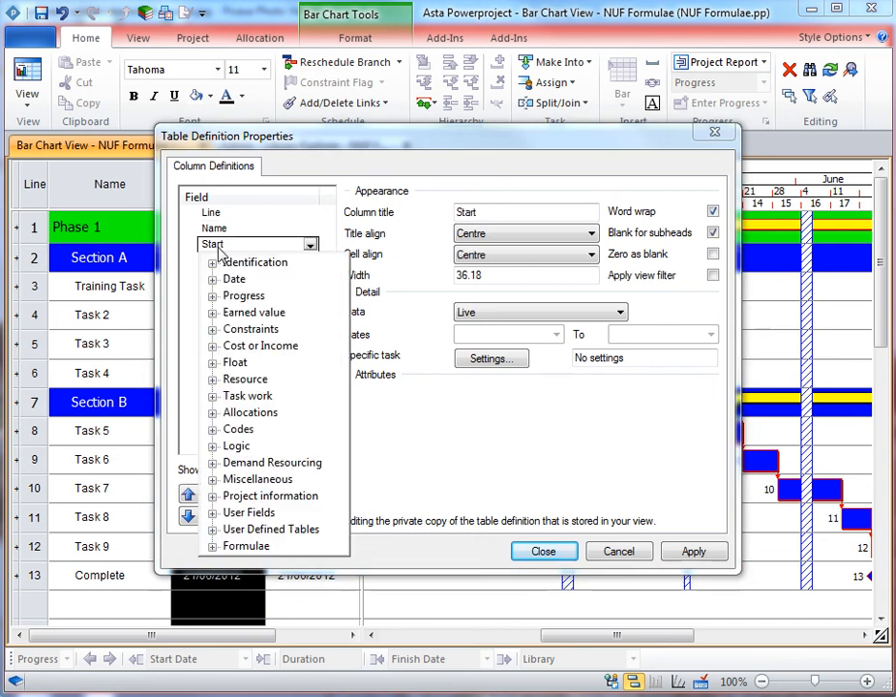
pyautogui.click(209, 542)
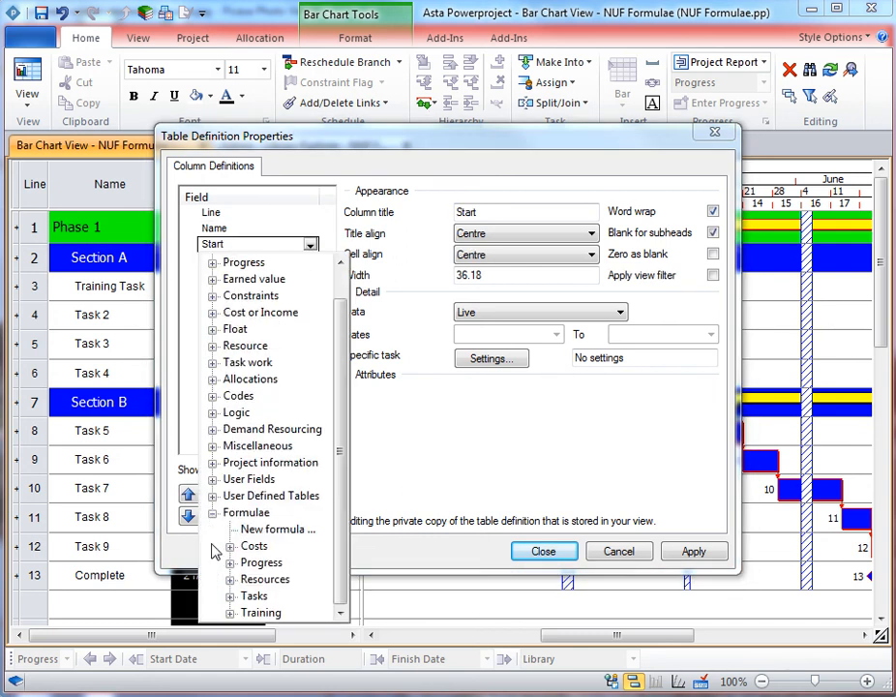
pyautogui.click(230, 613)
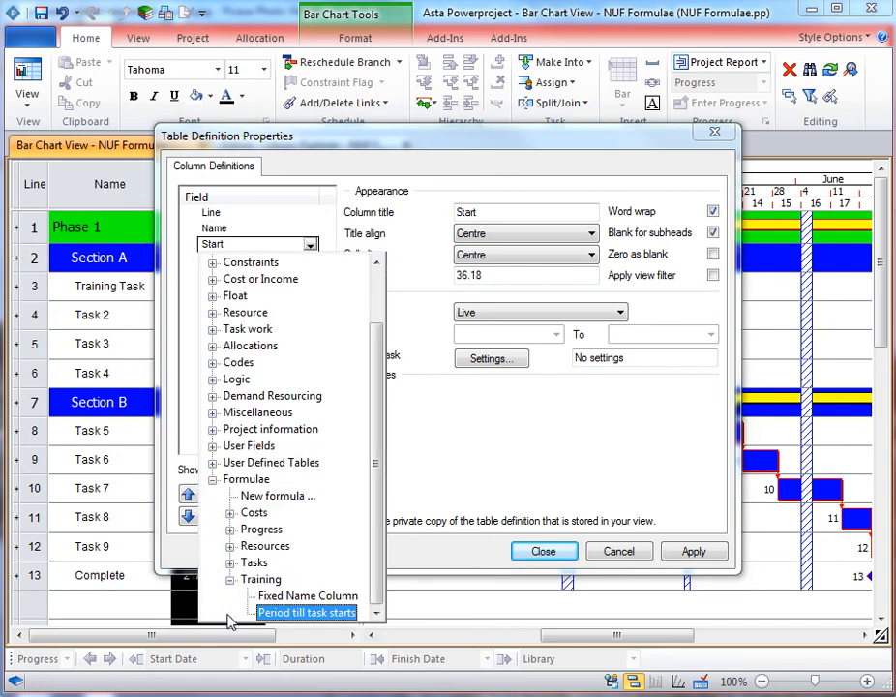
pyautogui.click(307, 614)
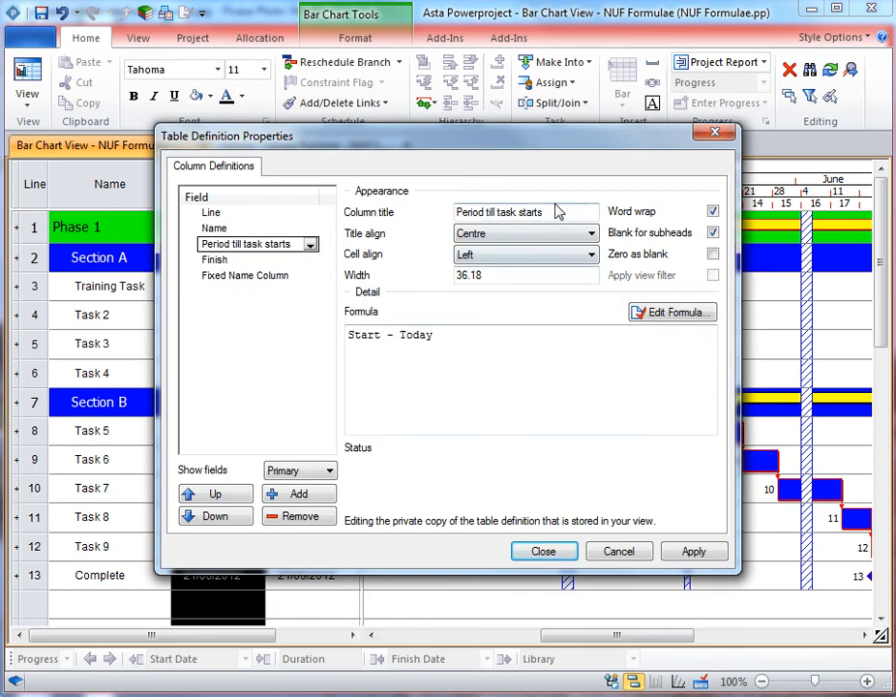
pyautogui.moveTo(556, 212); pyautogui.dragTo(422, 215)
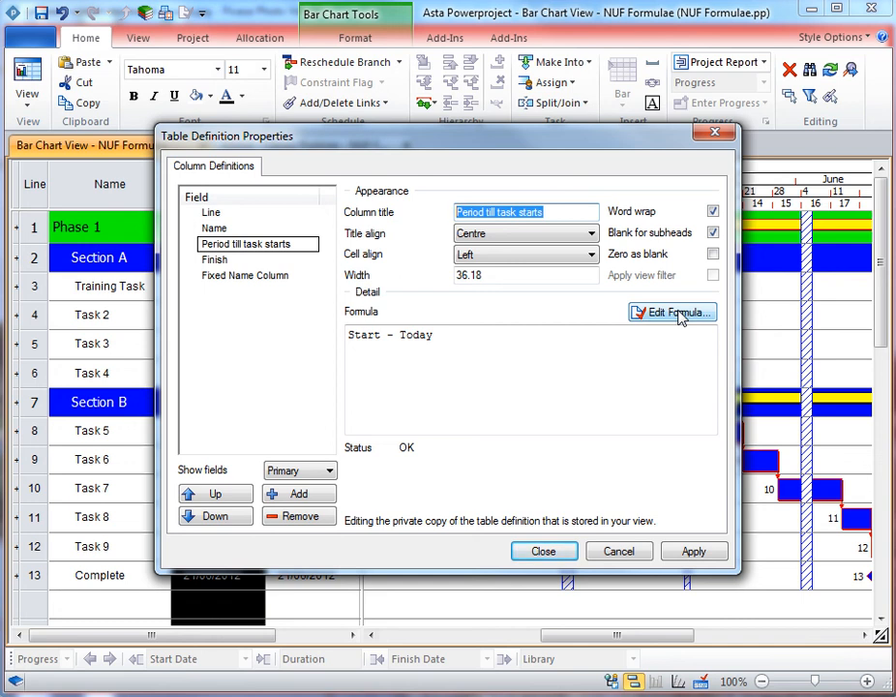
pyautogui.click(548, 550)
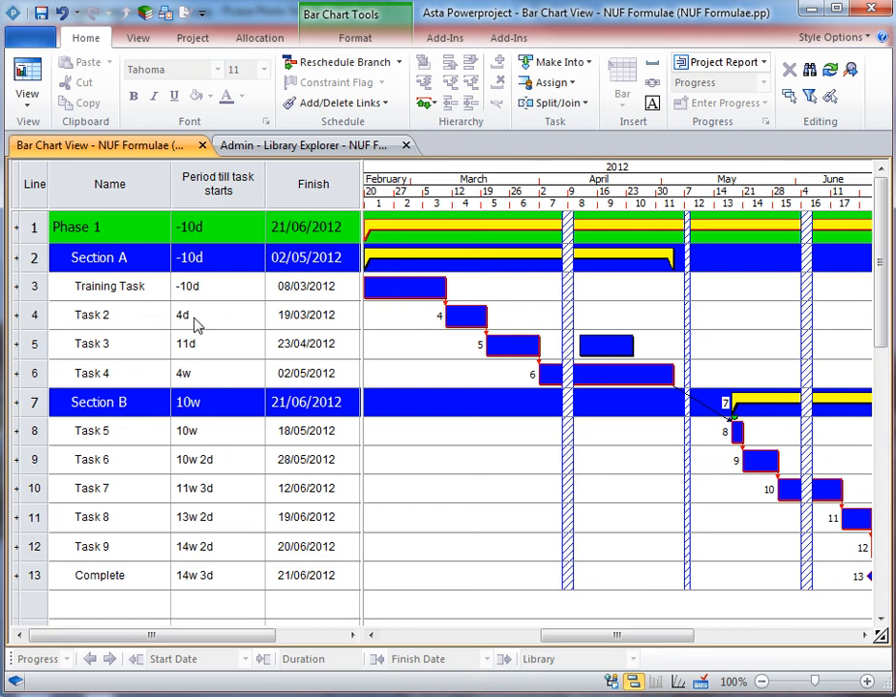
# Reschedule the Task 2 bar to start on 16/03/2012 and the Training Task bar to start on 06/03/2012.
pyautogui.click(466, 317)
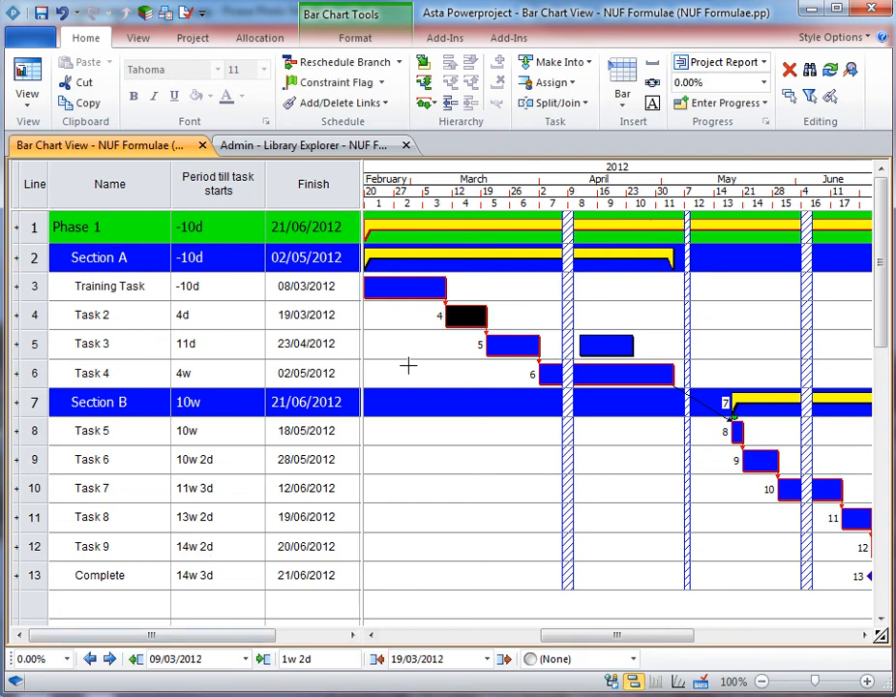
pyautogui.moveTo(461, 314); pyautogui.dragTo(493, 315)
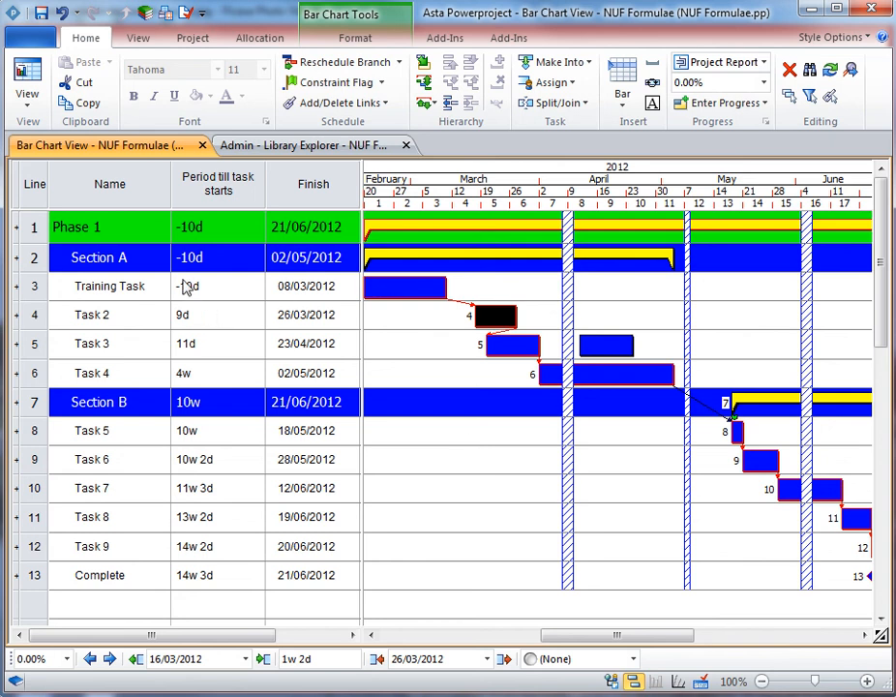
pyautogui.moveTo(380, 286); pyautogui.dragTo(456, 289)
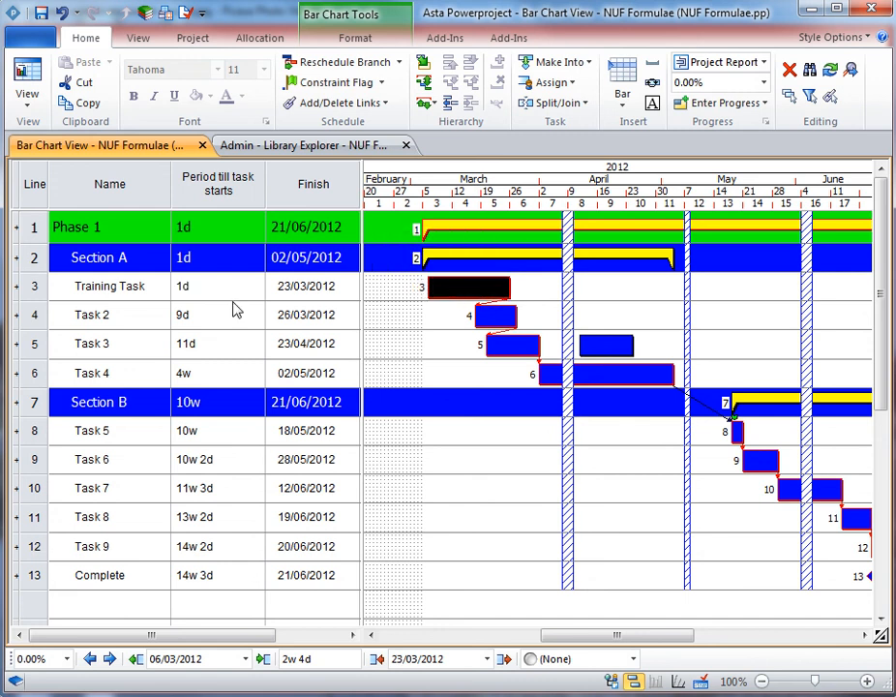